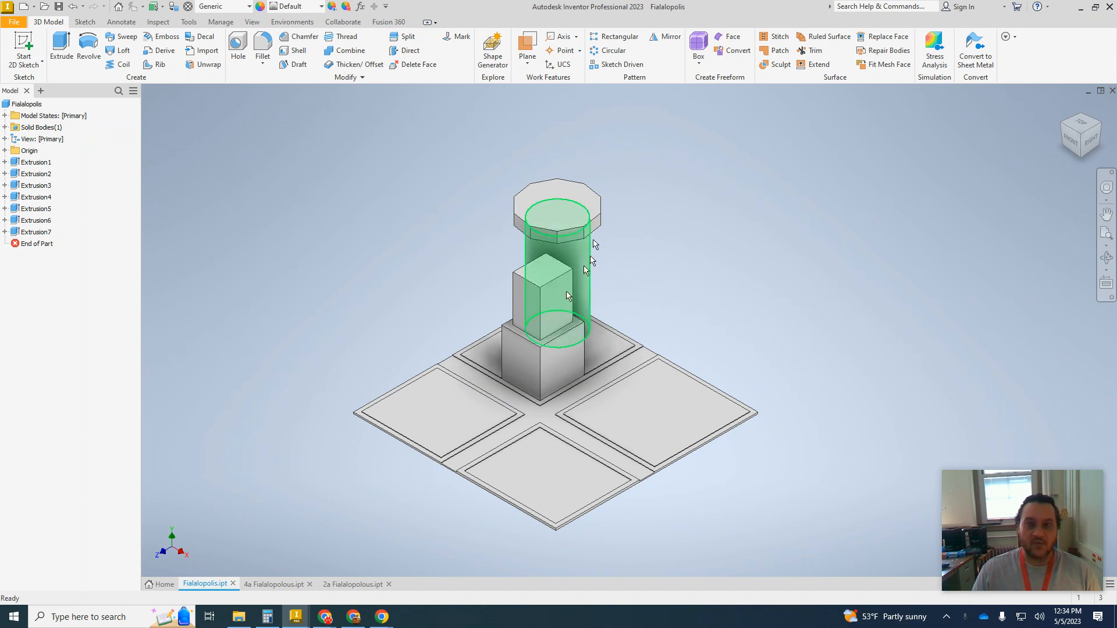
# Start a 2D sketch on the right-hand face of the upper box of the stepped tower.
pyautogui.press('Escape')
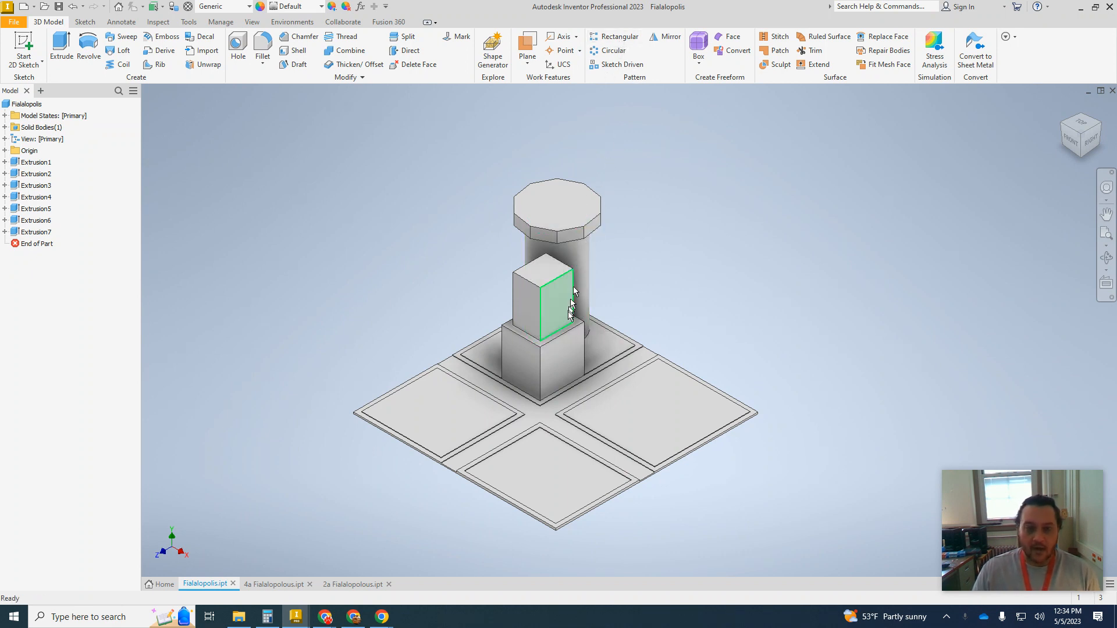
pyautogui.scroll(-3, 568, 315)
pyautogui.scroll(2, 564, 313)
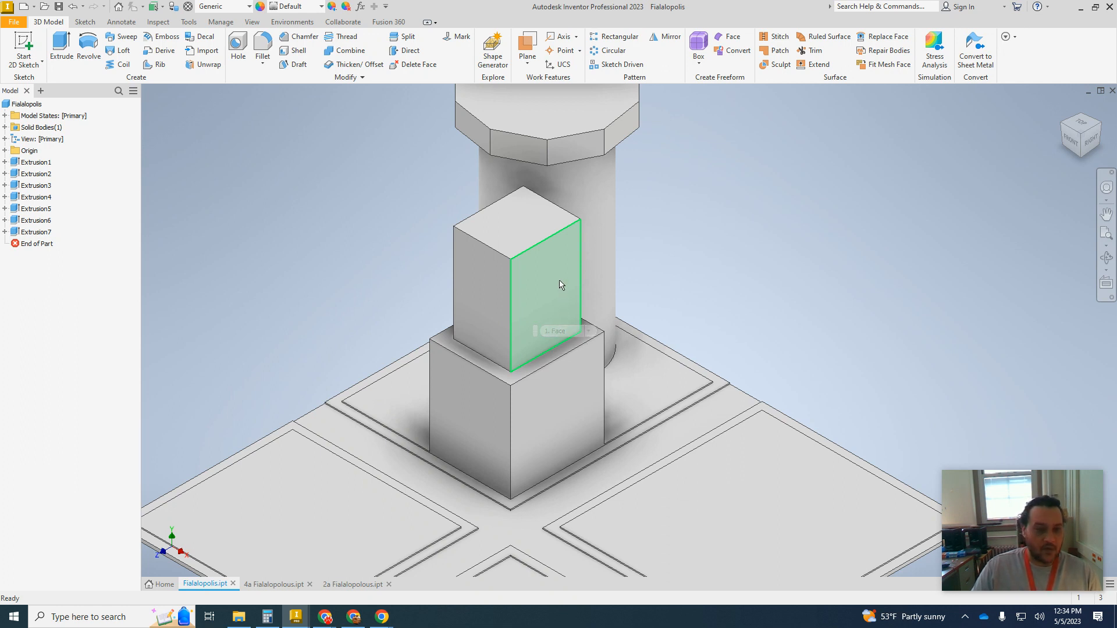
pyautogui.click(23, 50)
pyautogui.click(521, 267)
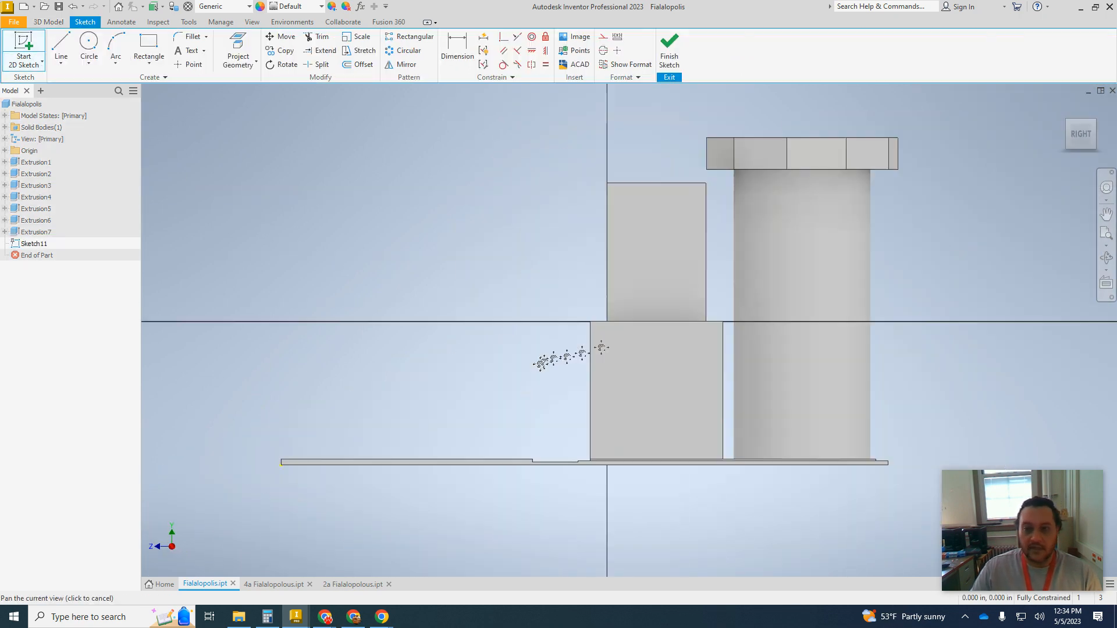
# Sketch a small upright two-point rectangle just inside the upper-left corner of the upper box's face.
pyautogui.scroll(10, 630, 200)
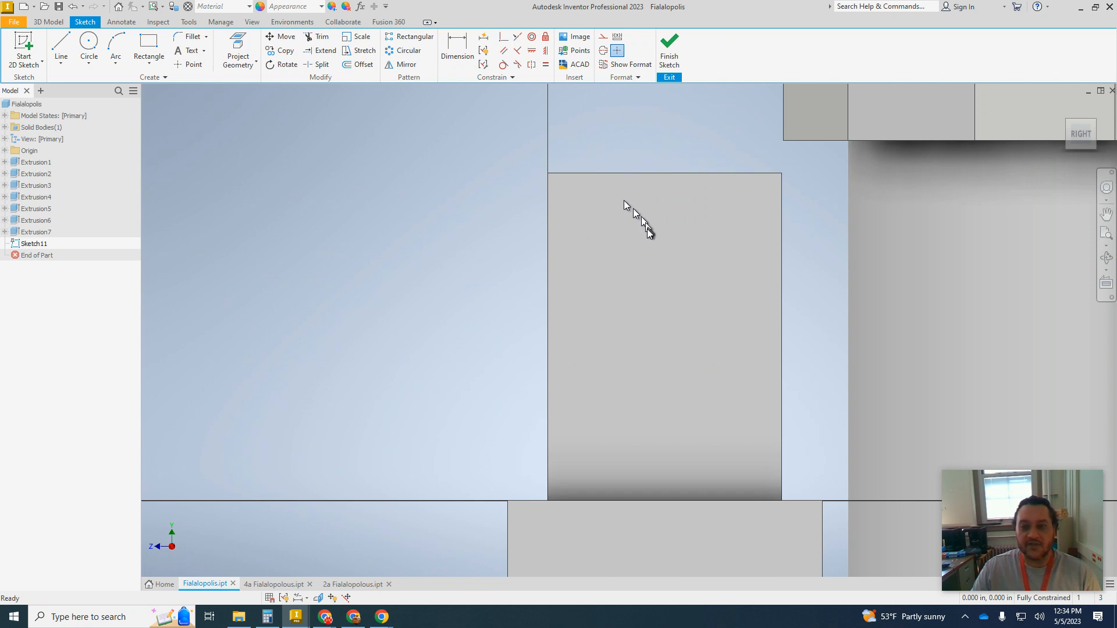
pyautogui.moveTo(639, 229); pyautogui.dragTo(518, 239, button='middle')
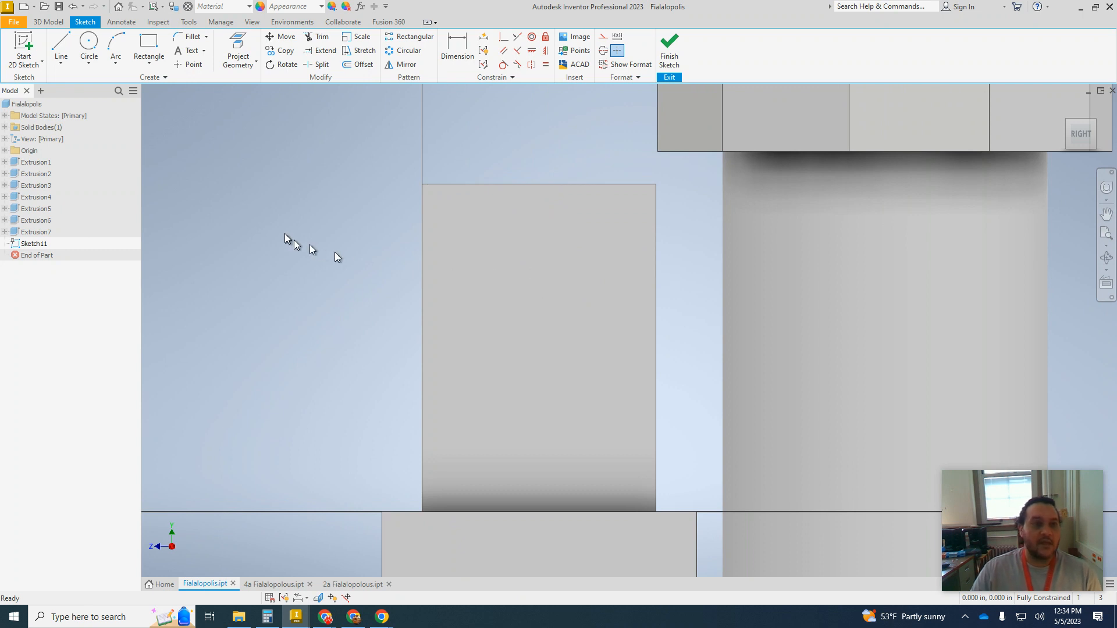
pyautogui.scroll(2, 543, 359)
pyautogui.scroll(-5, 544, 356)
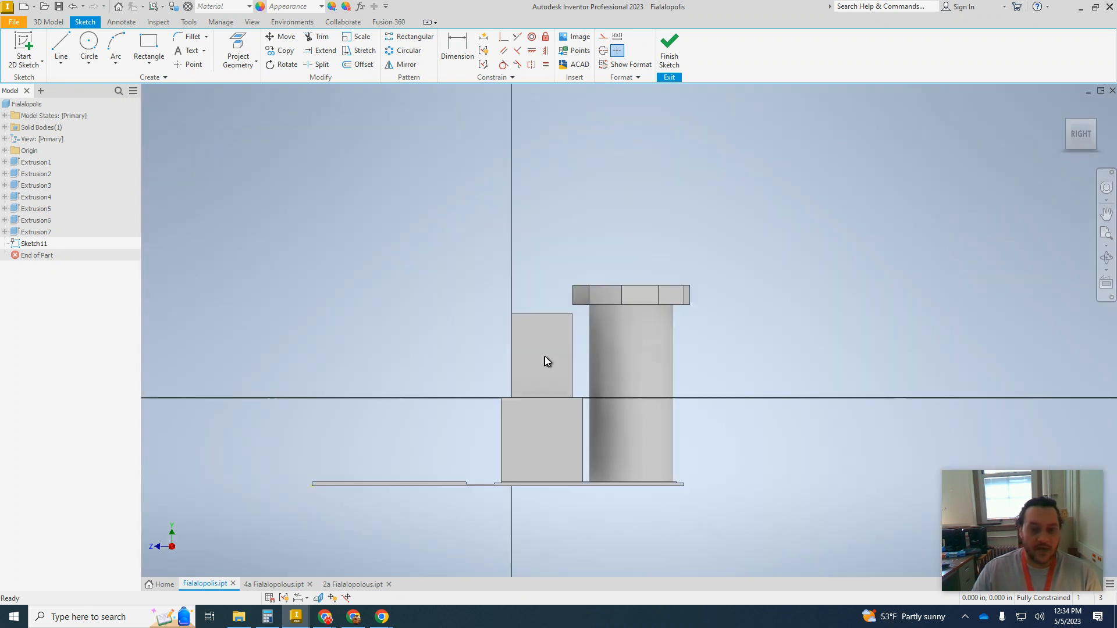
pyautogui.scroll(5, 536, 375)
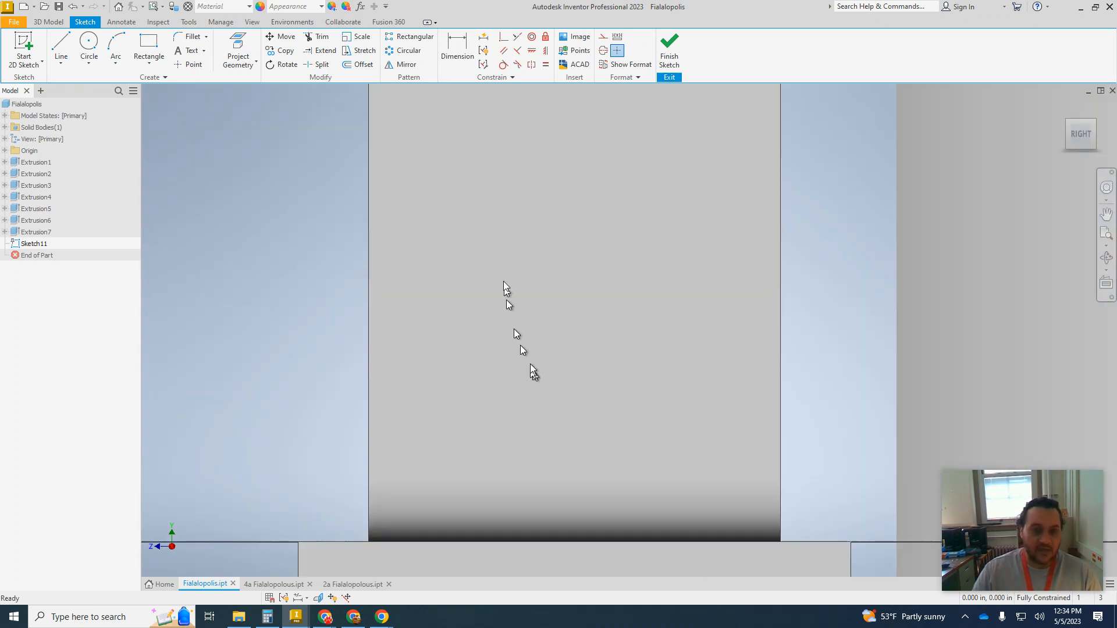
pyautogui.scroll(-2, 498, 264)
pyautogui.moveTo(479, 182); pyautogui.dragTo(452, 235, button='middle')
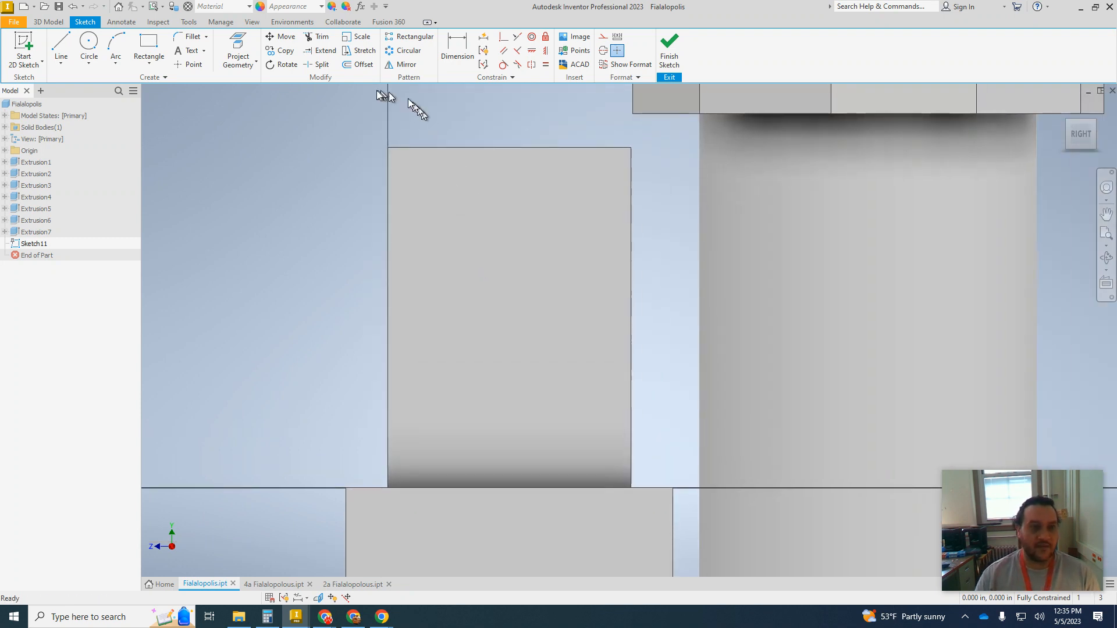
pyautogui.click(155, 53)
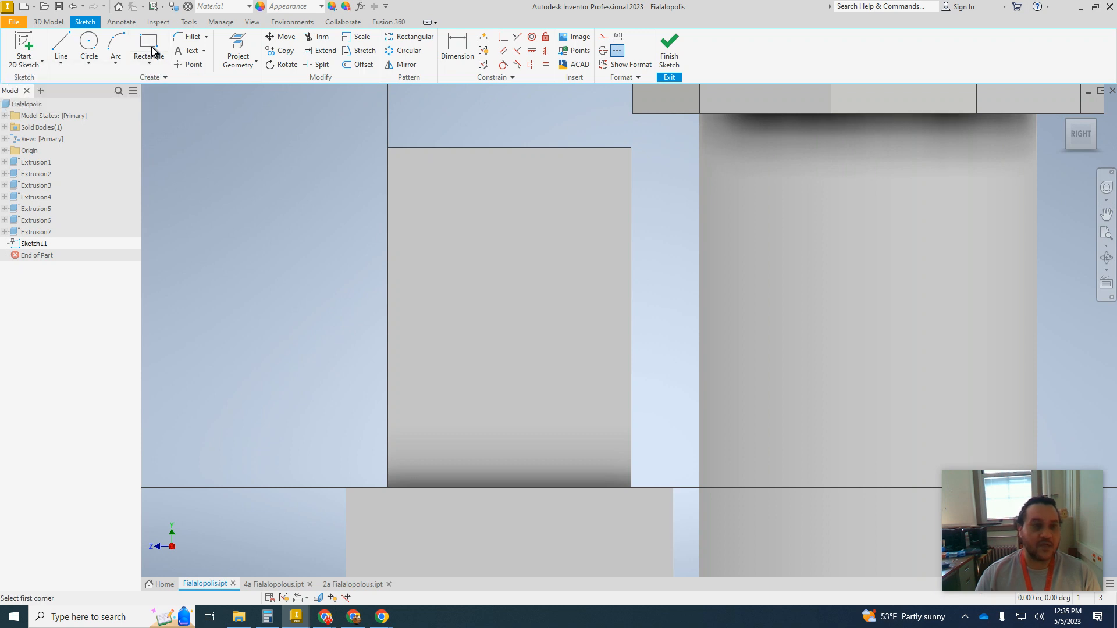
pyautogui.click(402, 163)
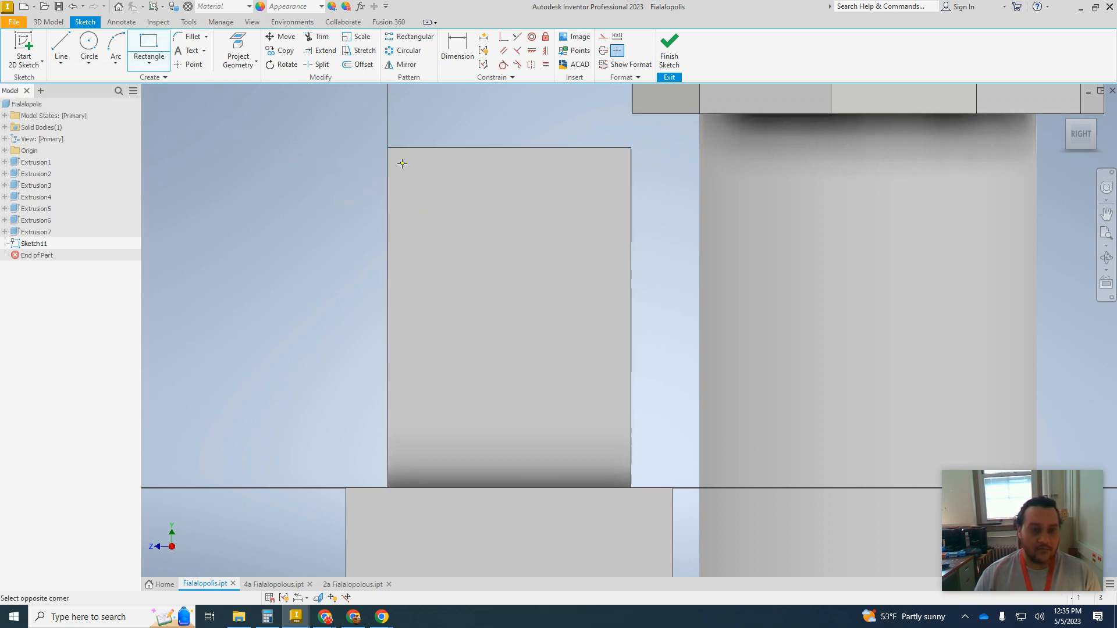
pyautogui.click(420, 194)
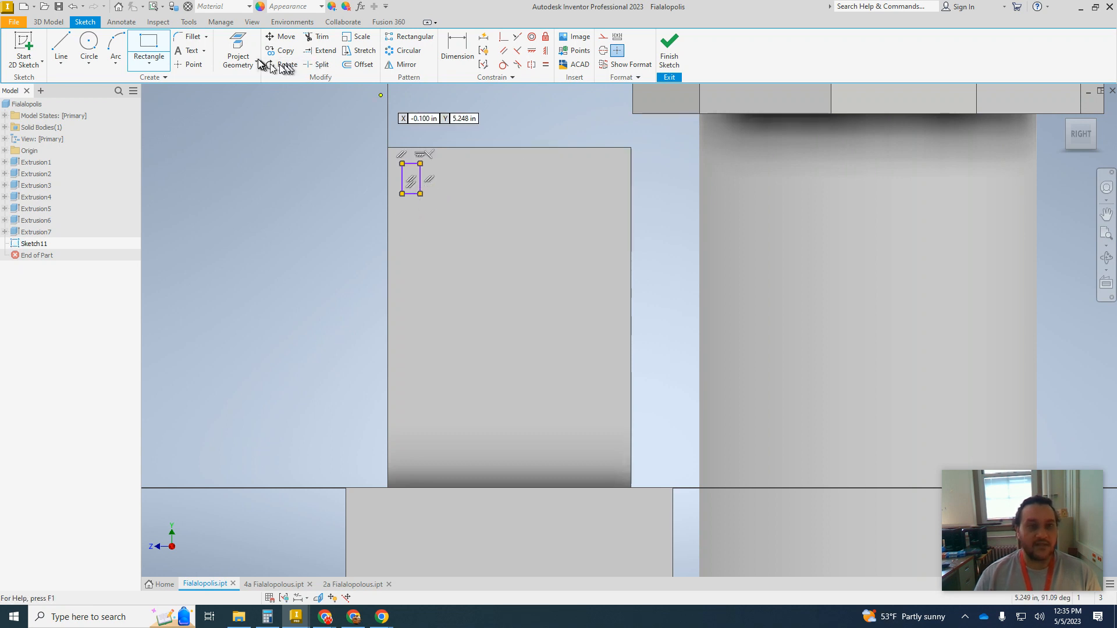
# Offset the small rectangle inward by about 0.04 in to form a window frame outline, and finish the sketch.
pyautogui.click(359, 65)
pyautogui.scroll(-3, 405, 160)
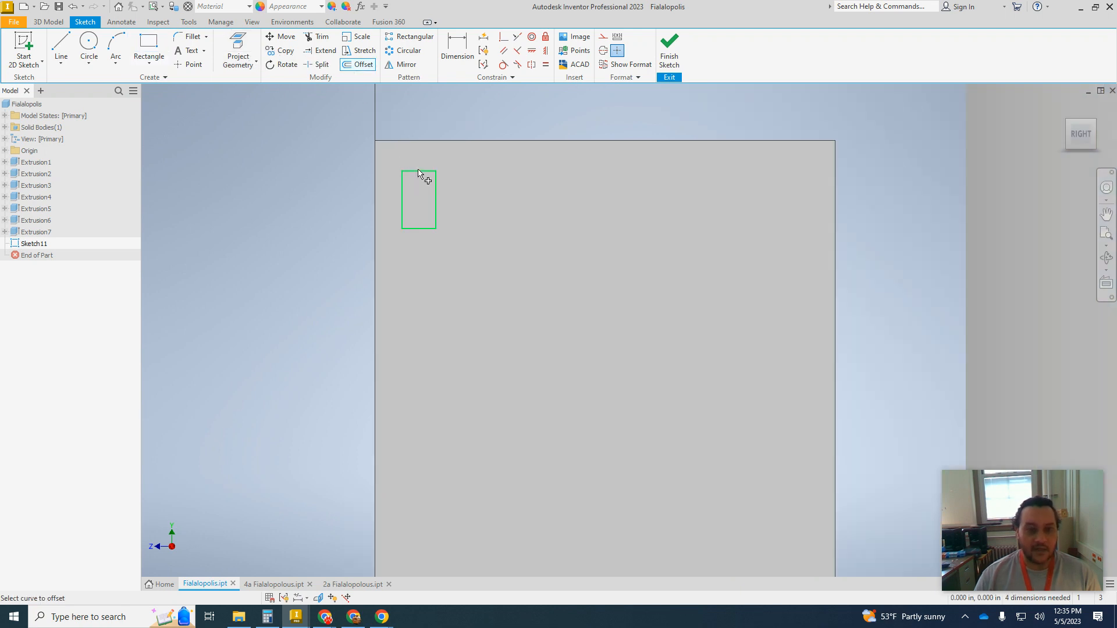
pyautogui.click(421, 174)
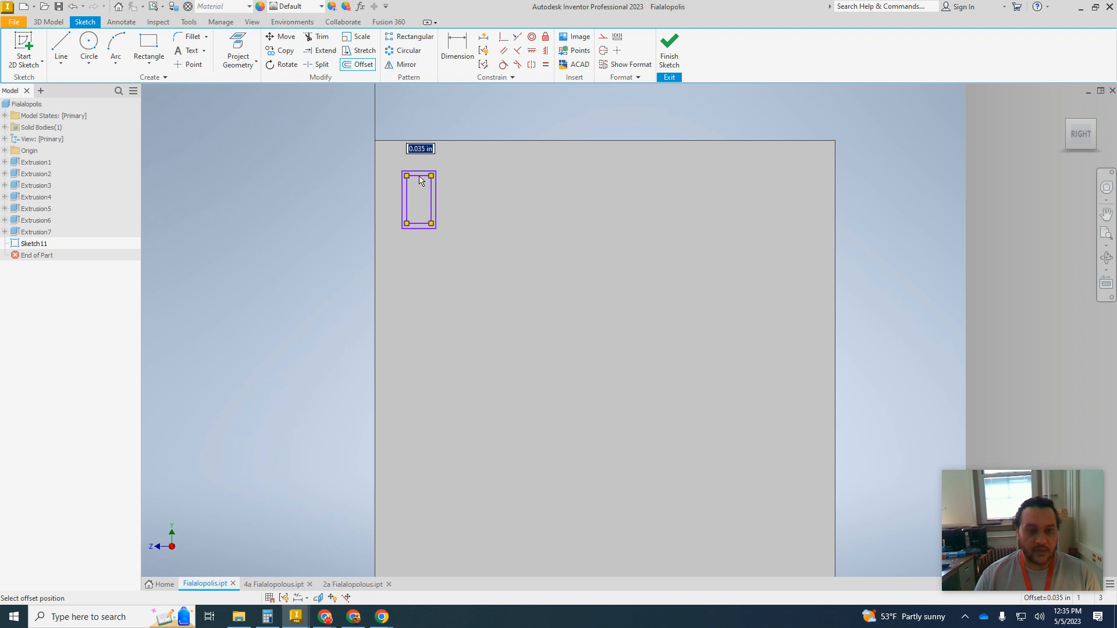
pyautogui.click(421, 180)
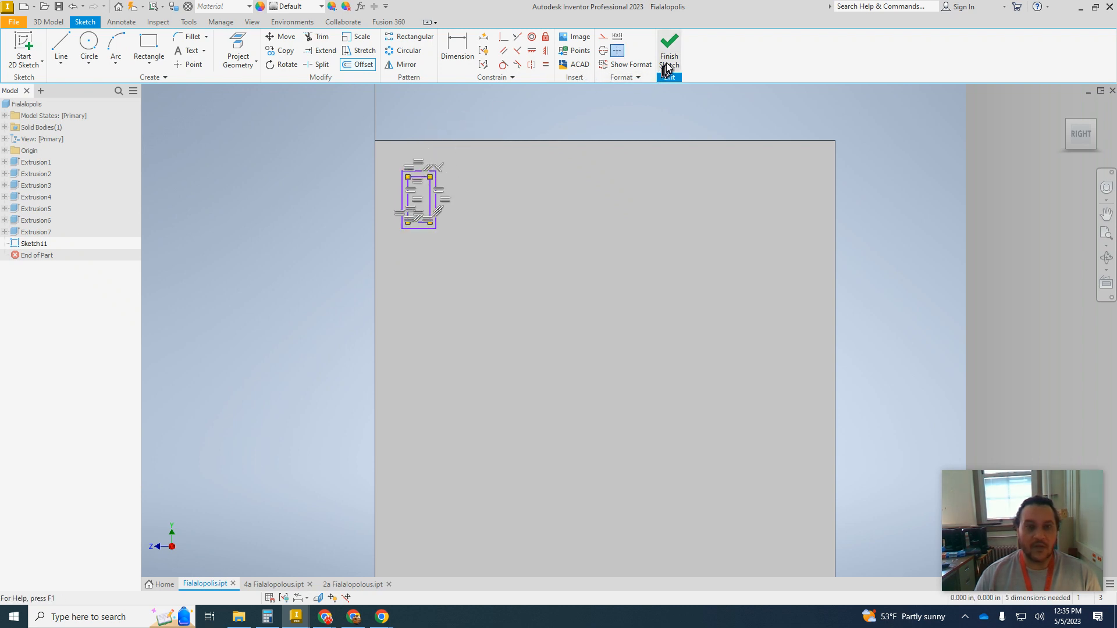
pyautogui.rightClick(524, 100)
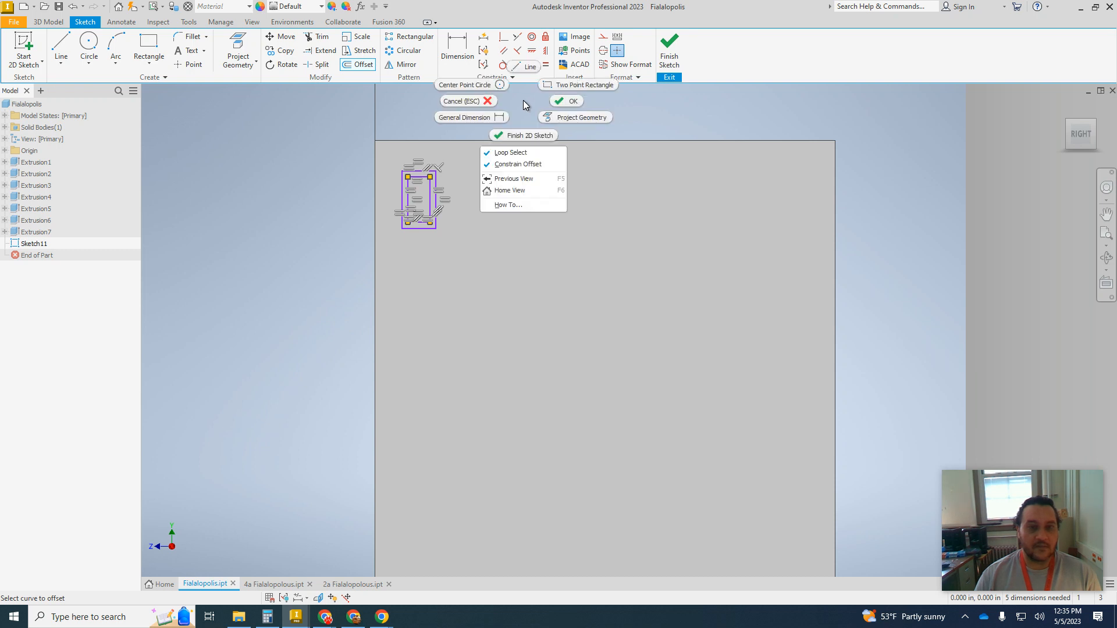
pyautogui.click(573, 101)
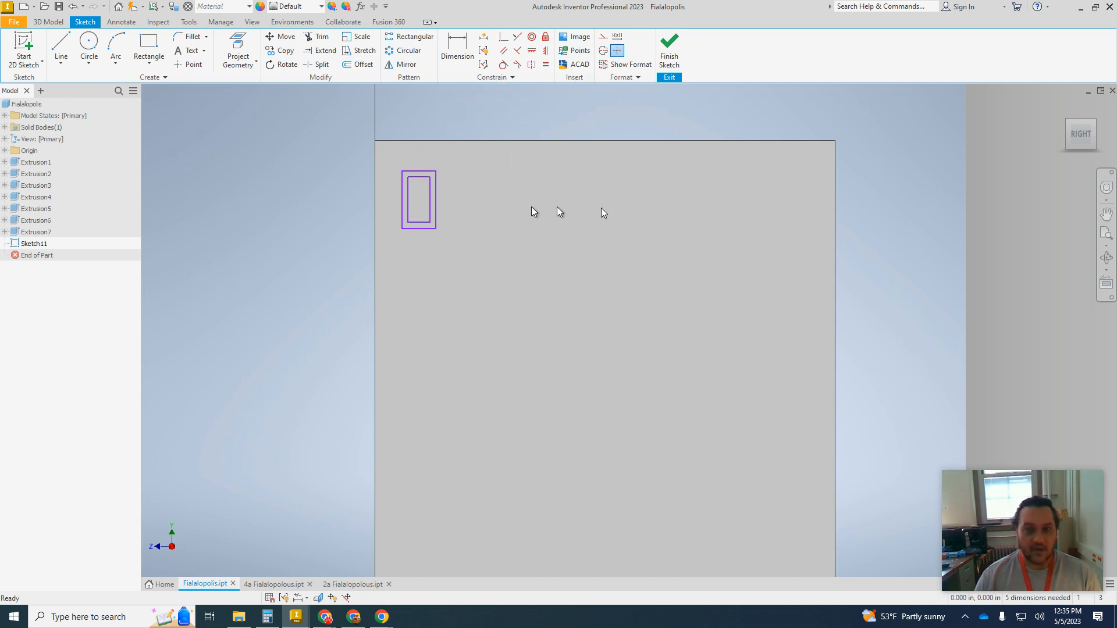
pyautogui.scroll(-2, 605, 334)
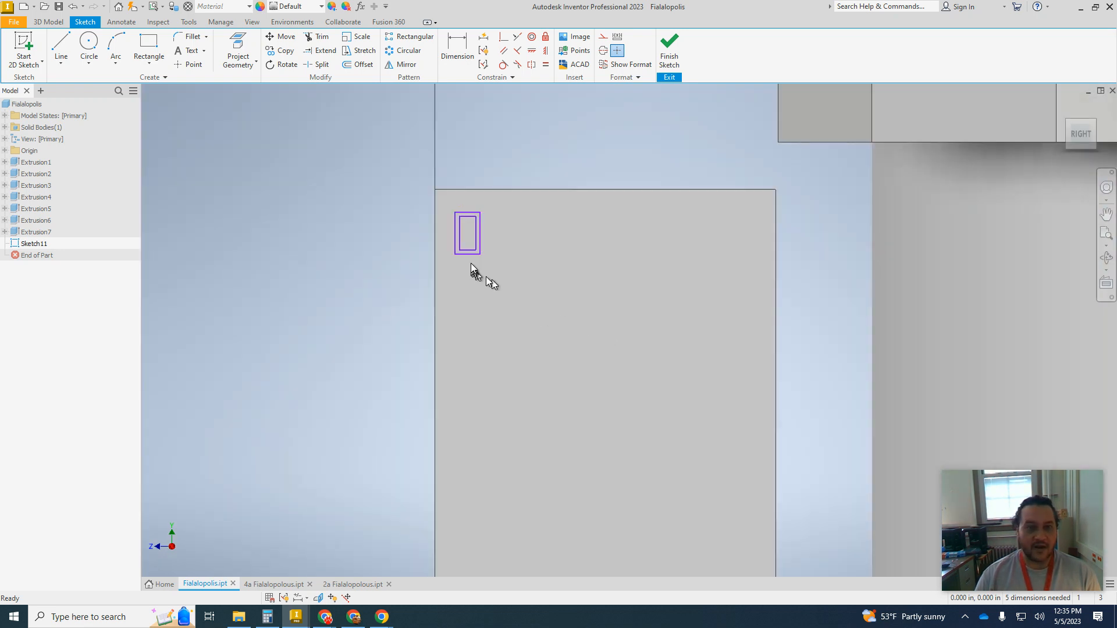
pyautogui.click(667, 49)
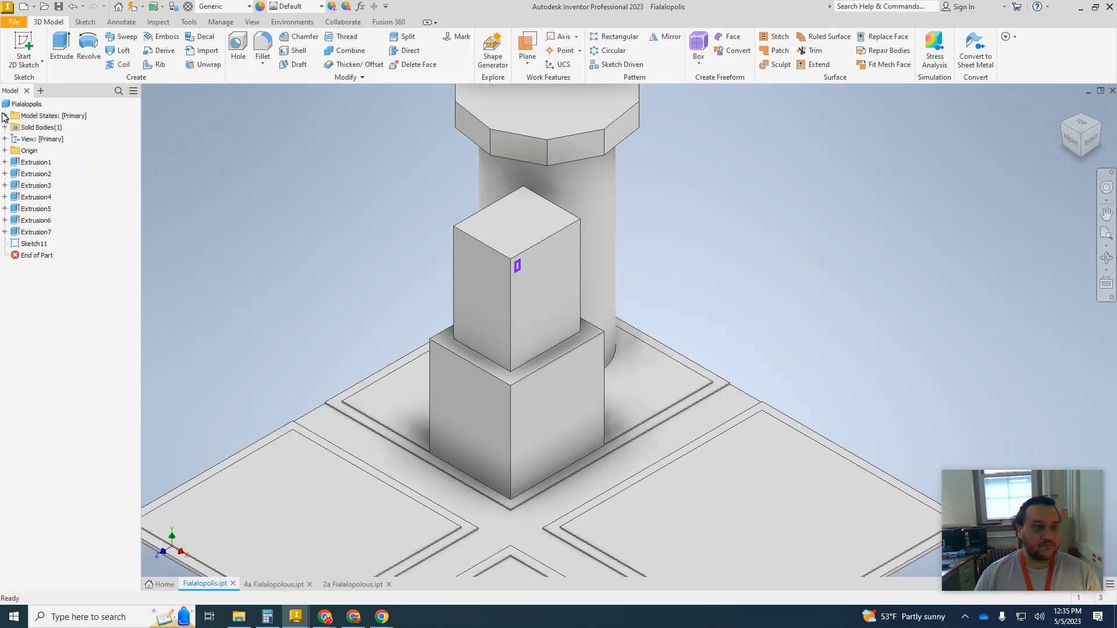
# Extrude the frame region between the two rectangles 0.02 in outward from the box face, joined to the body.
pyautogui.click(62, 46)
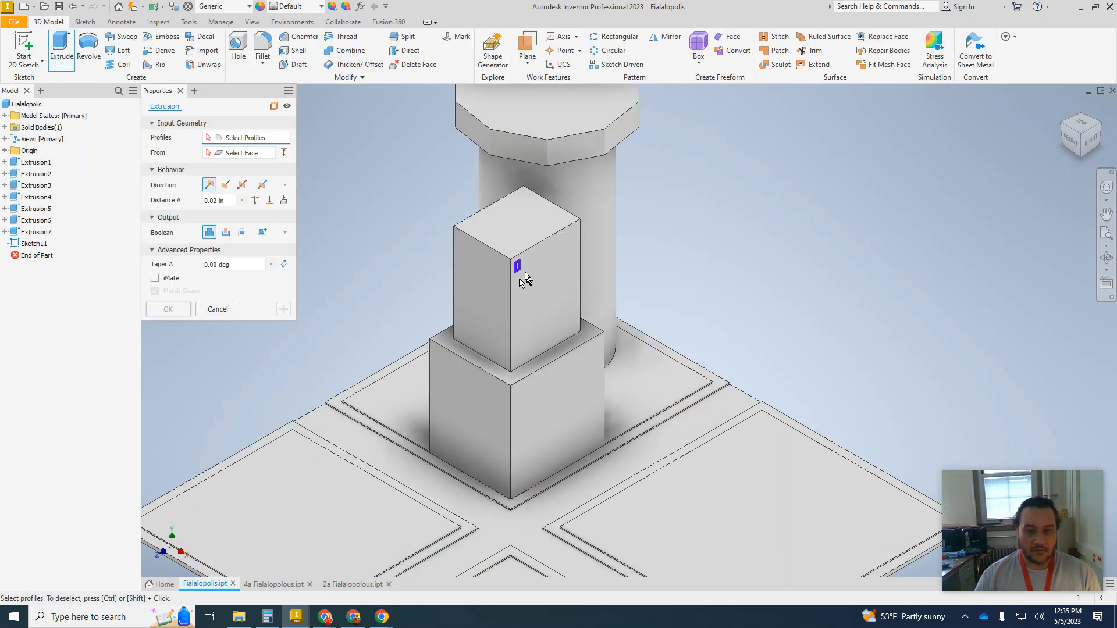
pyautogui.scroll(5, 521, 273)
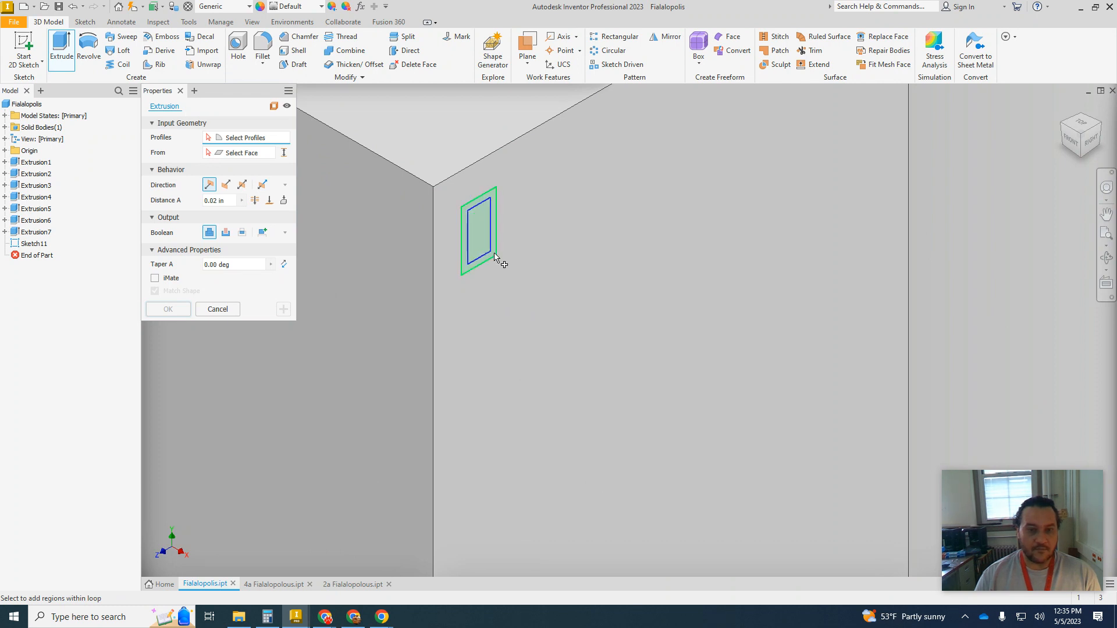
pyautogui.scroll(3, 495, 256)
pyautogui.click(494, 242)
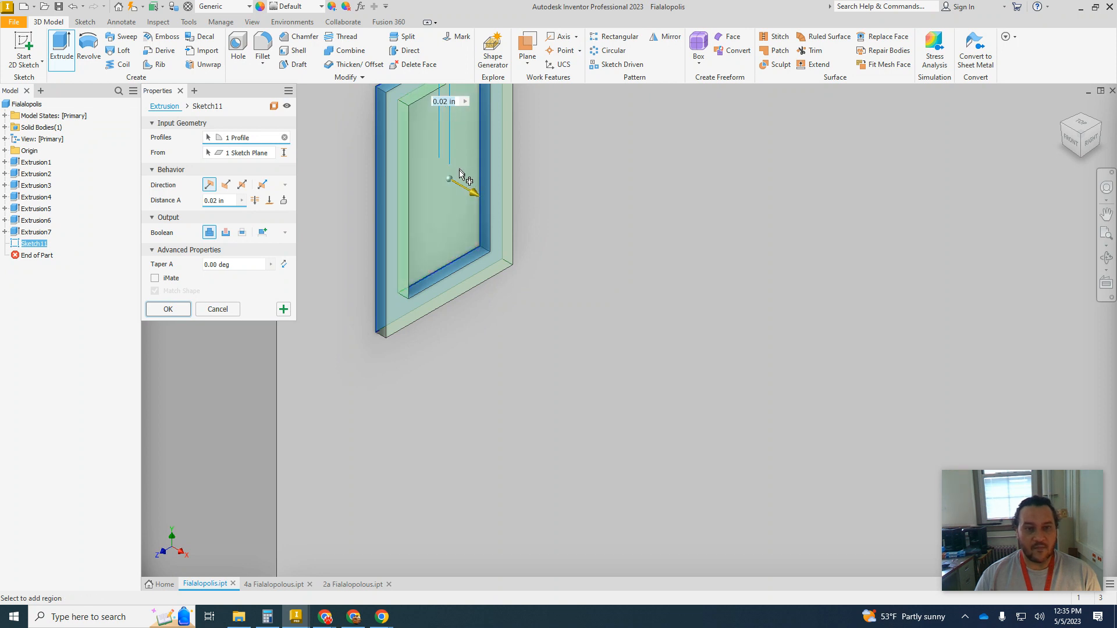
pyautogui.scroll(-3, 459, 174)
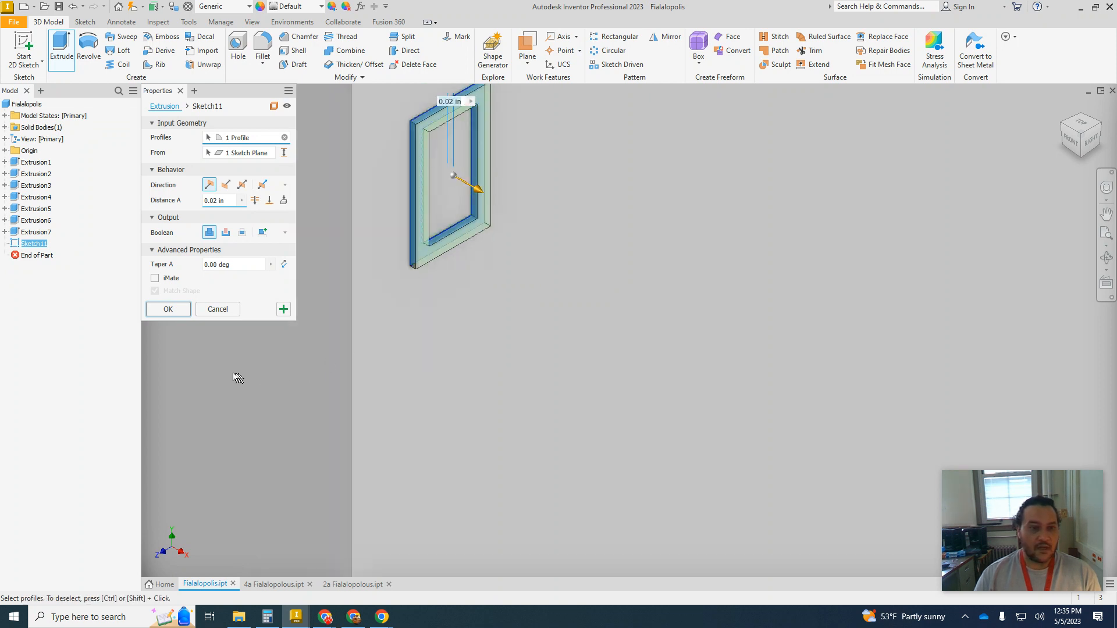
pyautogui.click(187, 310)
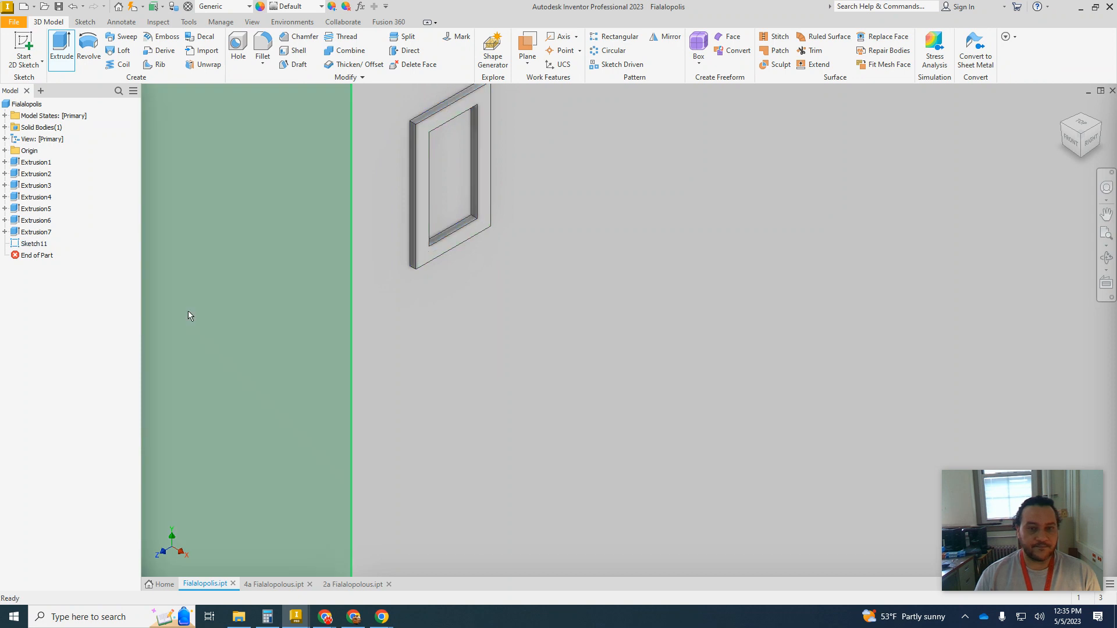
# Start a rectangular pattern with the window frame extrusion as its feature, and view the box from the right.
pyautogui.scroll(2, 432, 325)
pyautogui.scroll(-2, 433, 326)
pyautogui.scroll(-2, 433, 326)
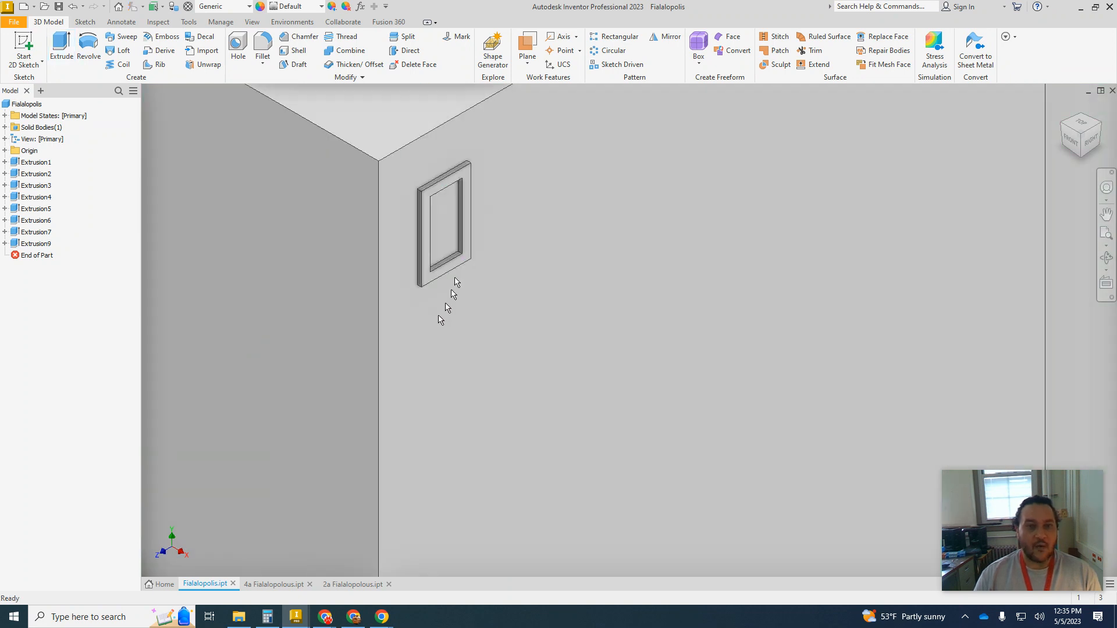
pyautogui.scroll(-4, 502, 349)
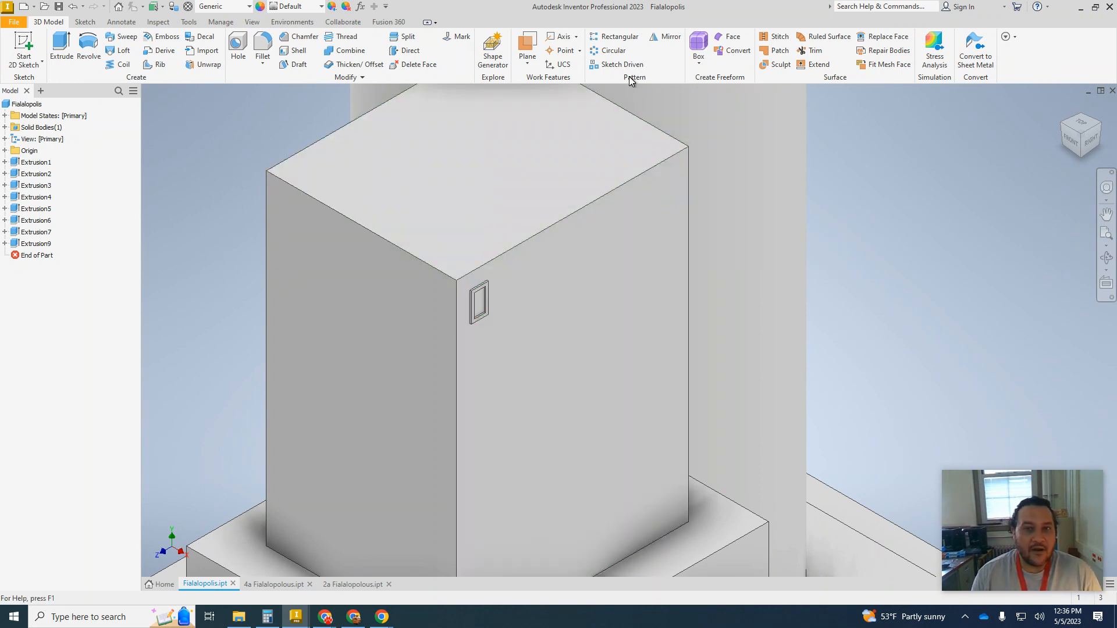
pyautogui.click(620, 37)
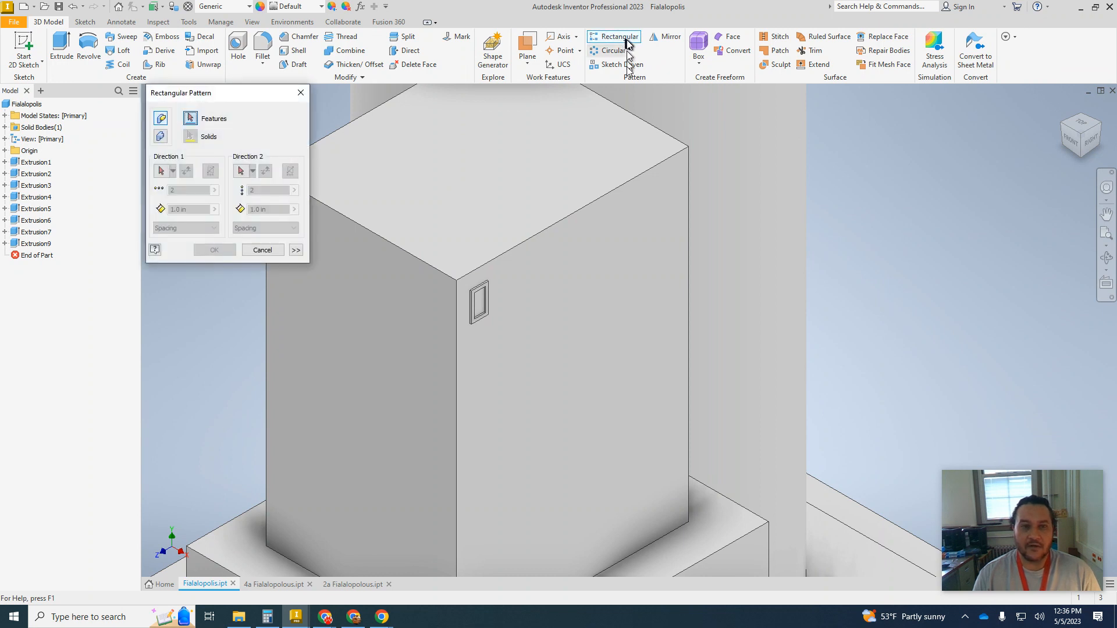
pyautogui.scroll(5, 490, 297)
pyautogui.click(489, 299)
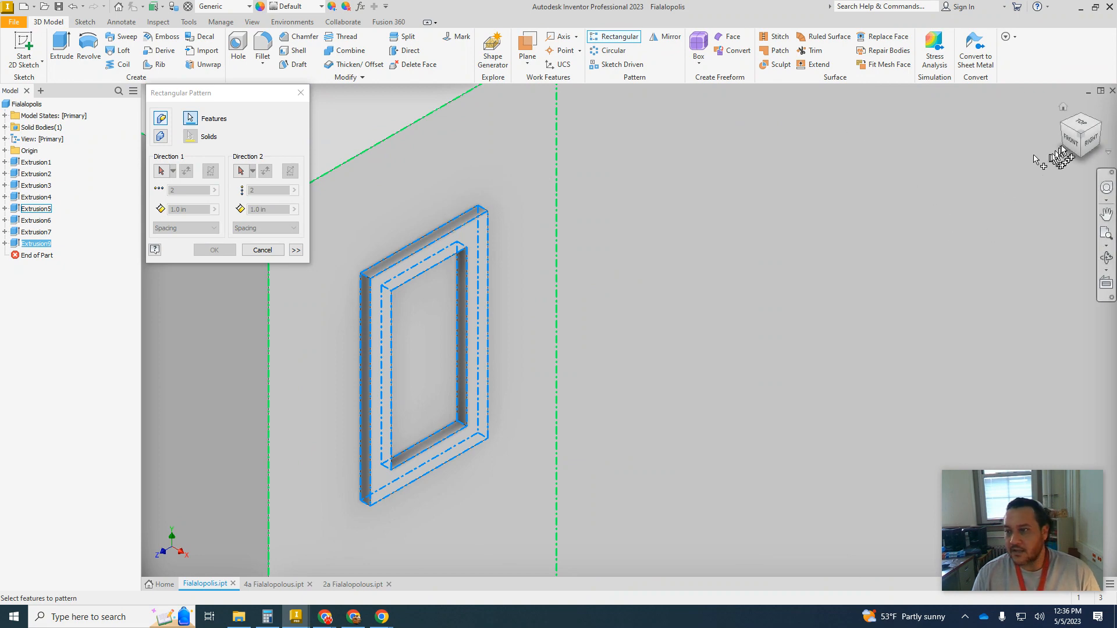
pyautogui.click(1093, 145)
pyautogui.scroll(8, 669, 317)
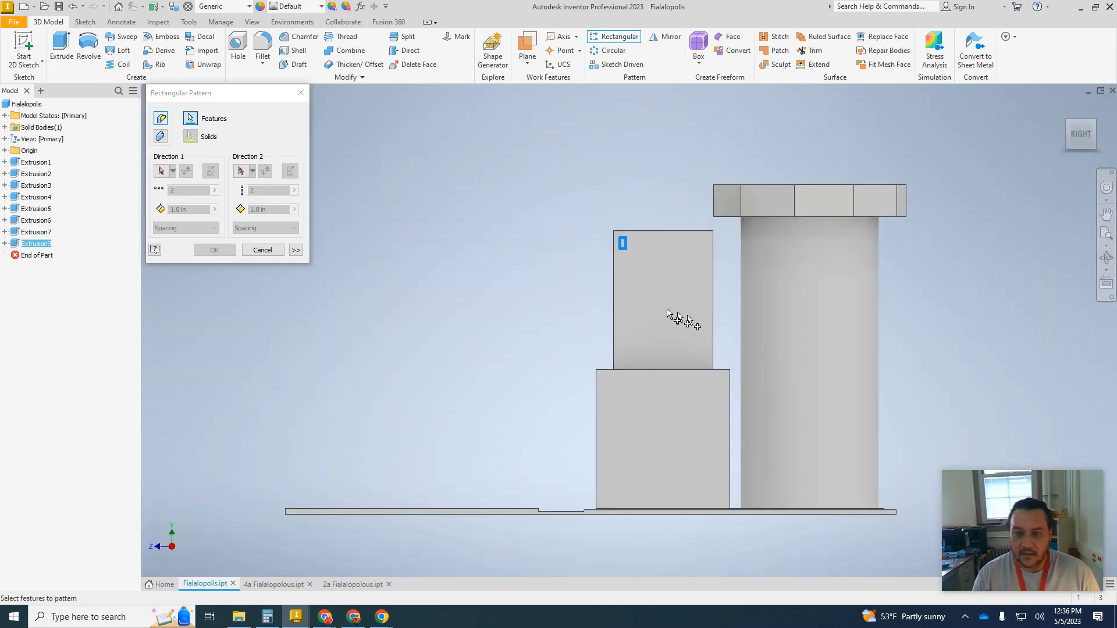
pyautogui.scroll(-3, 665, 312)
pyautogui.moveTo(666, 314); pyautogui.dragTo(563, 316, button='middle')
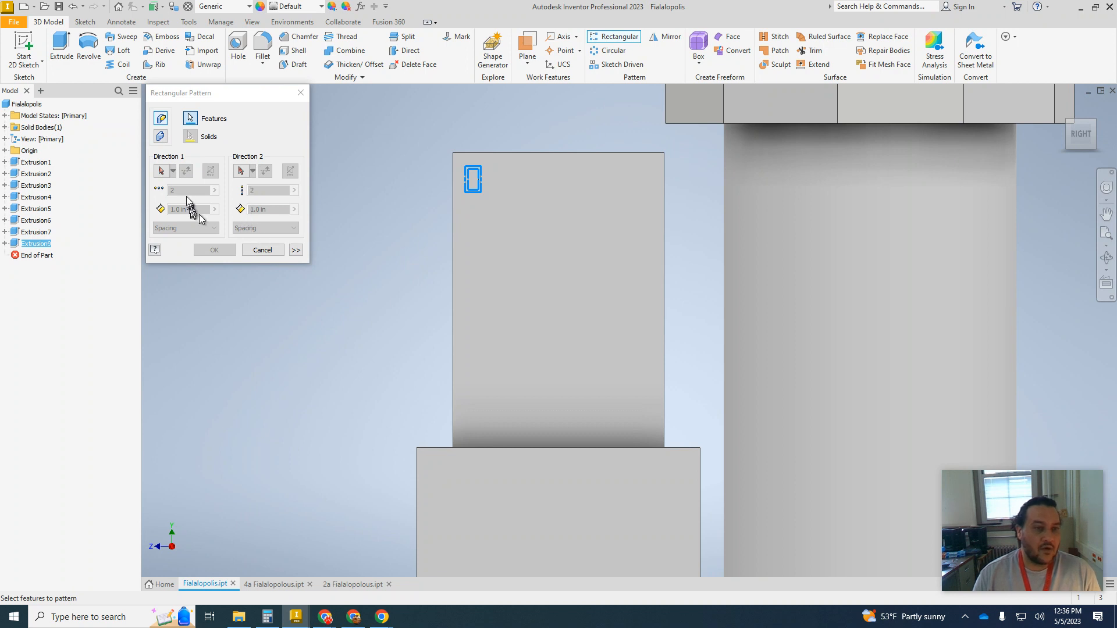
# Set the pattern's first direction along the frame's top edge and flip it to run across the box face.
pyautogui.click(163, 174)
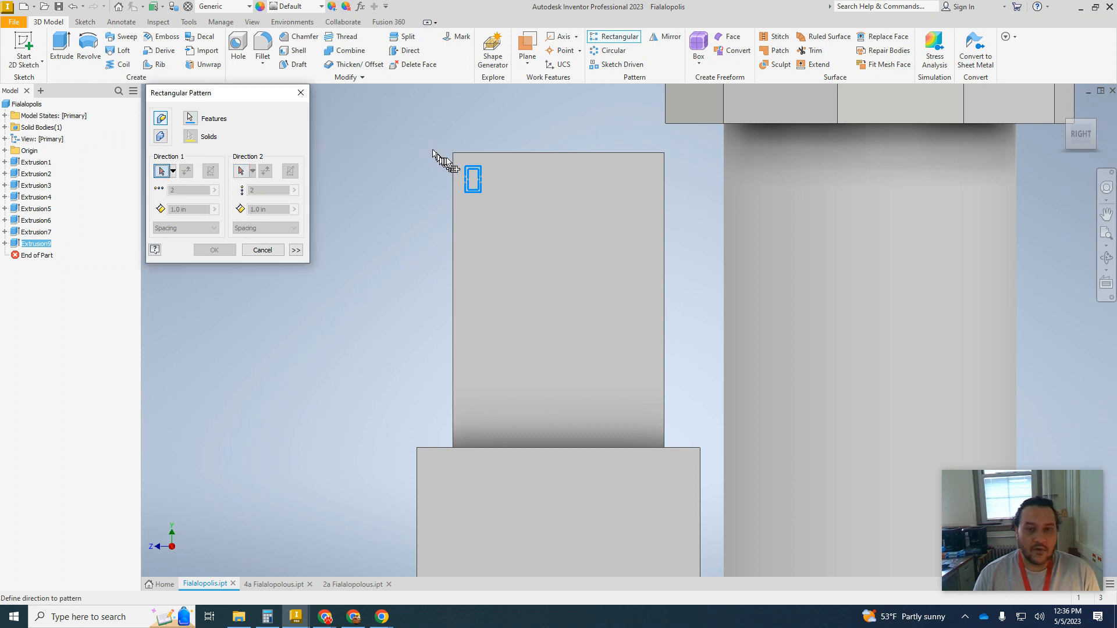
pyautogui.scroll(5, 454, 163)
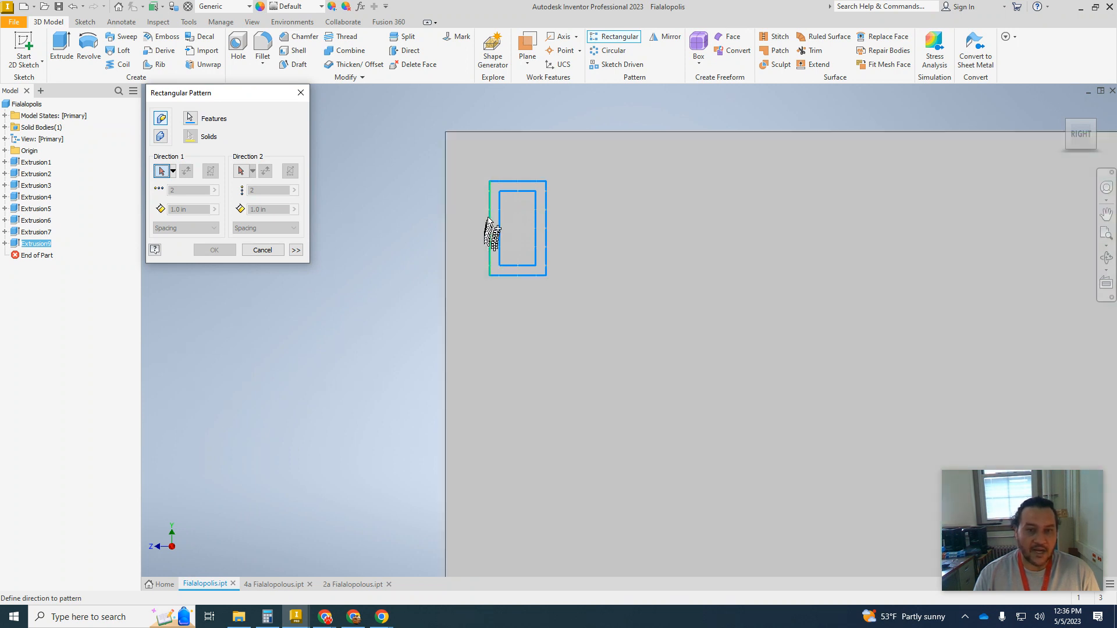
pyautogui.click(515, 183)
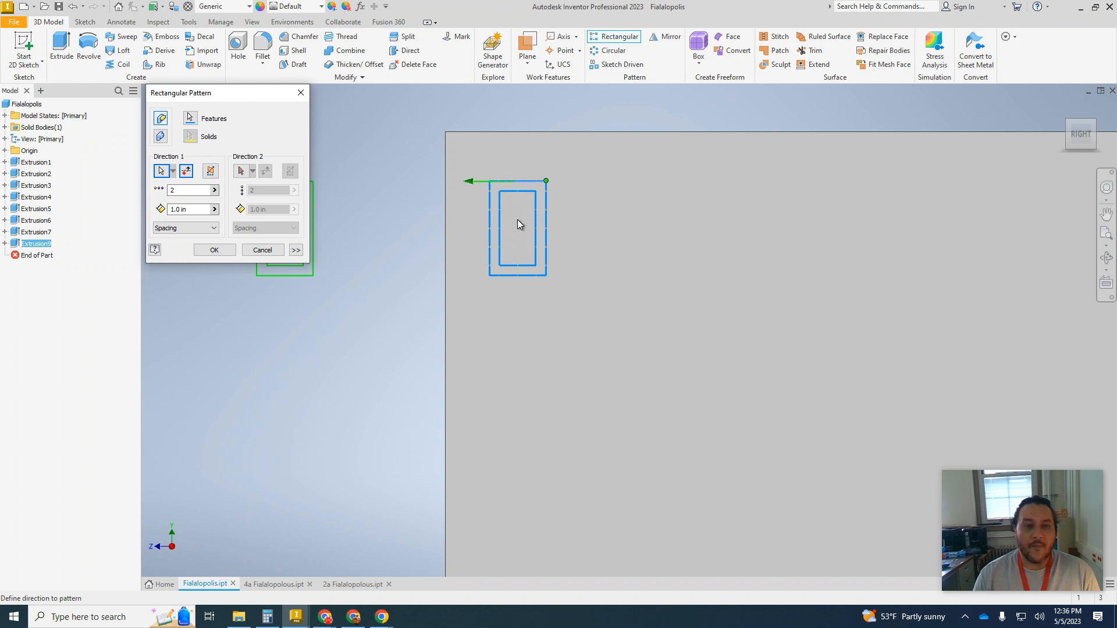
pyautogui.scroll(-2, 517, 219)
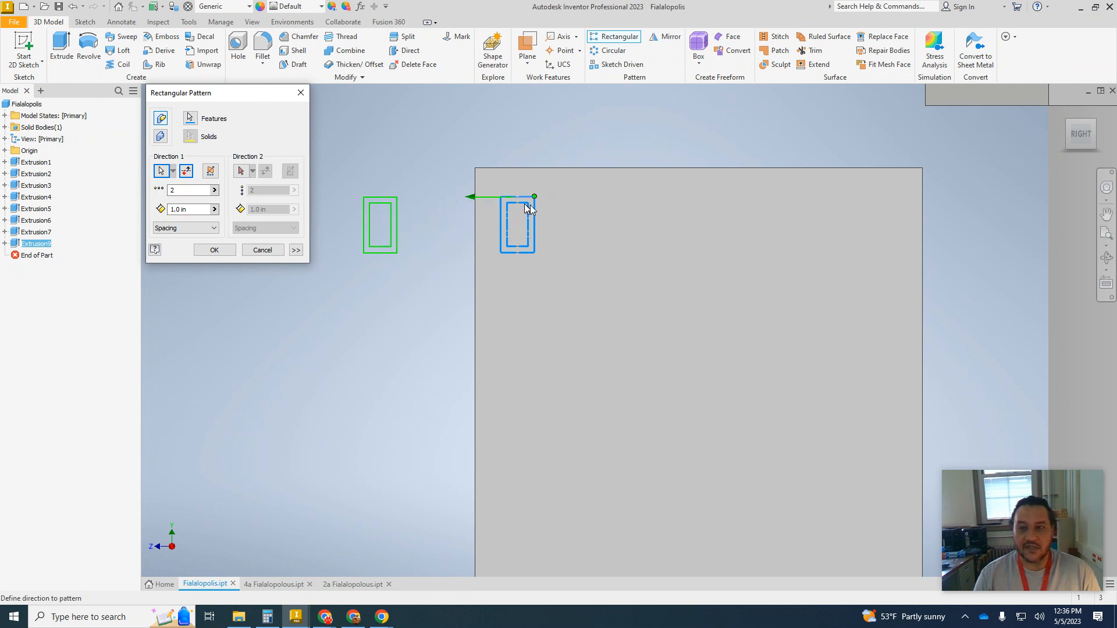
pyautogui.click(188, 173)
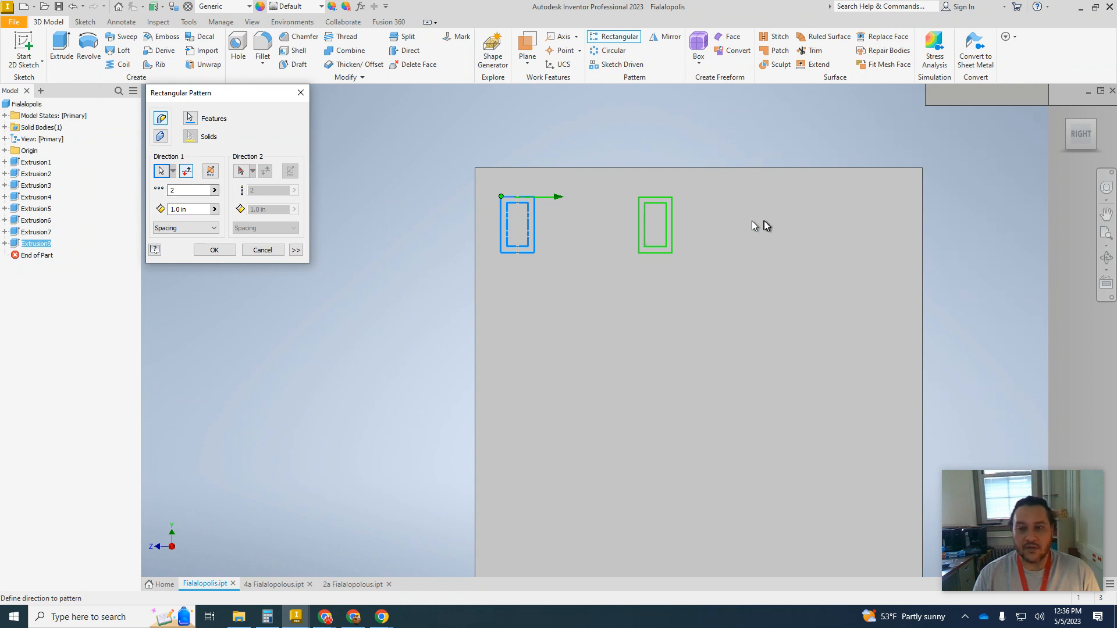
# Set the pattern's first direction to 10 window frames spaced 0.3 in apart.
pyautogui.doubleClick(193, 192)
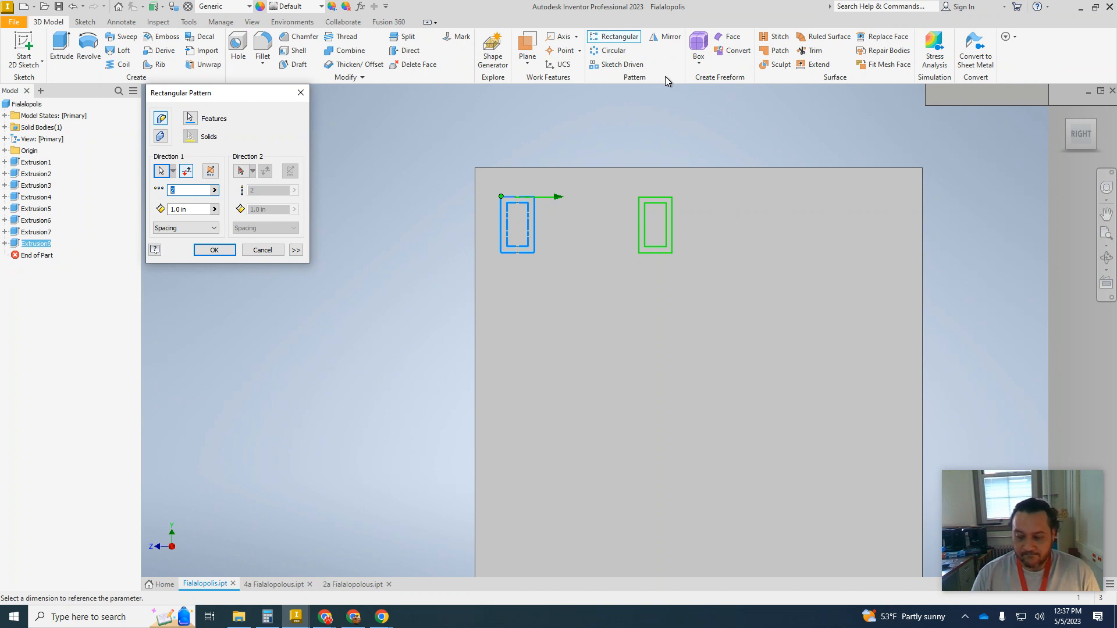
pyautogui.write('10')
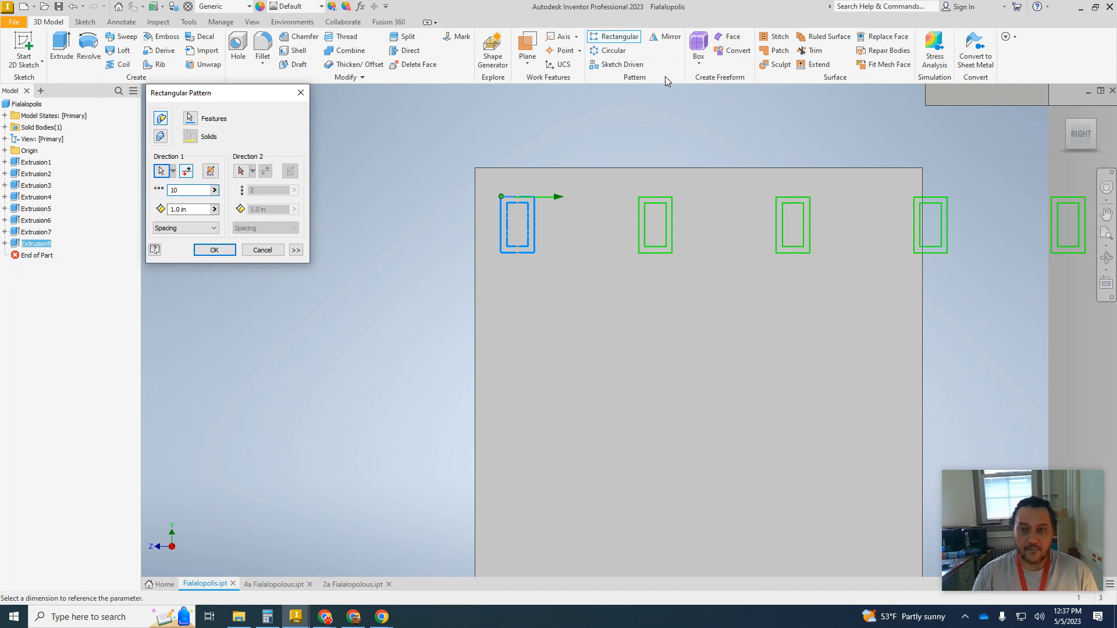
pyautogui.doubleClick(185, 211)
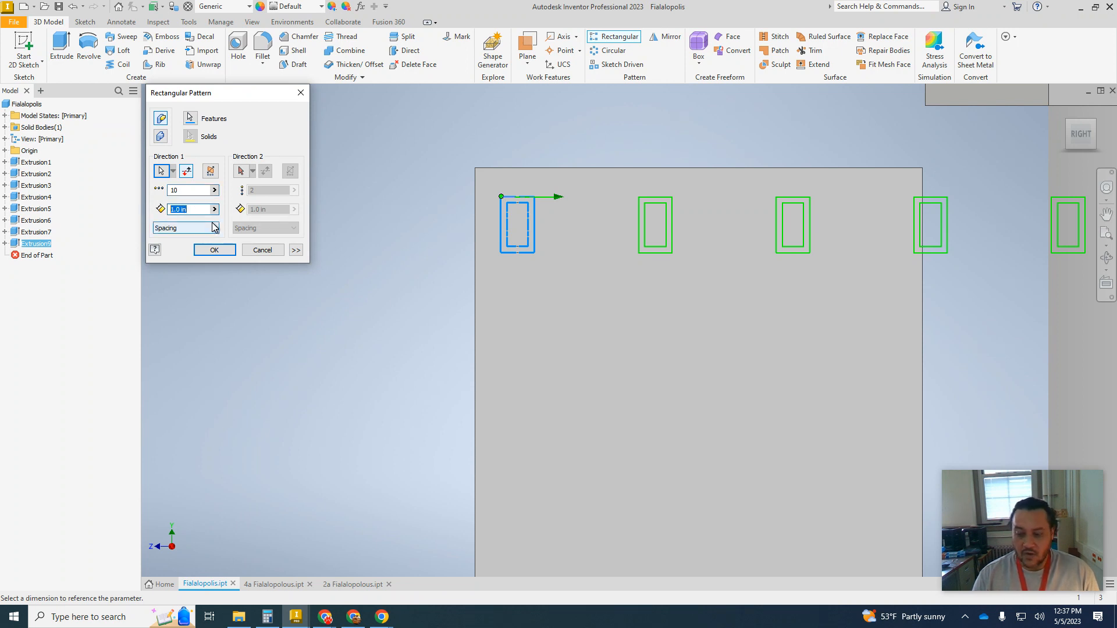
pyautogui.write('.4')
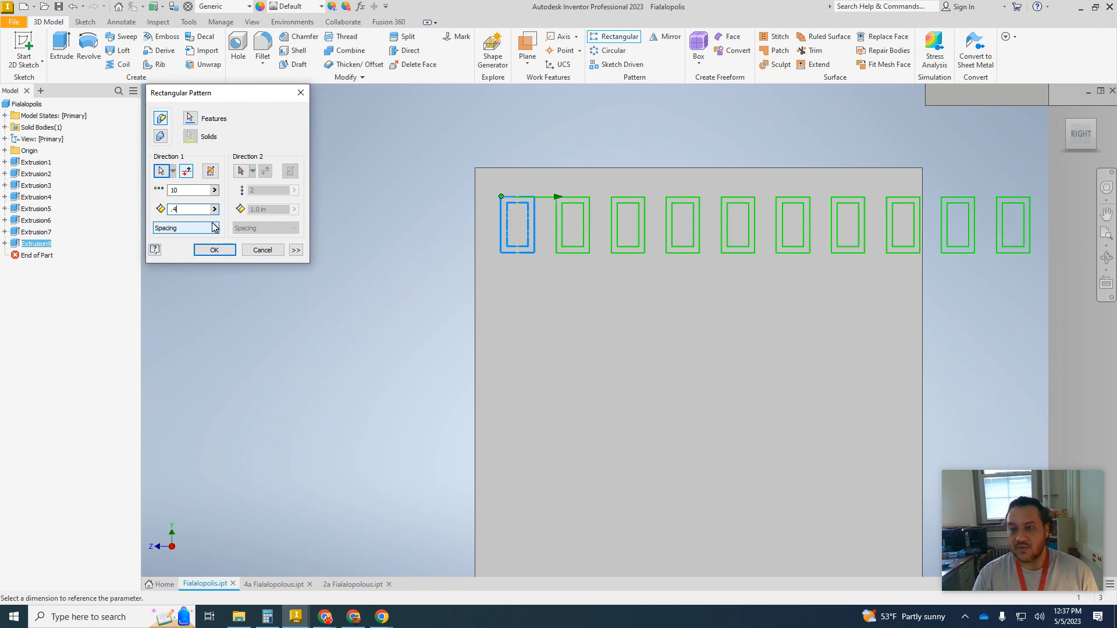
pyautogui.write('.3')
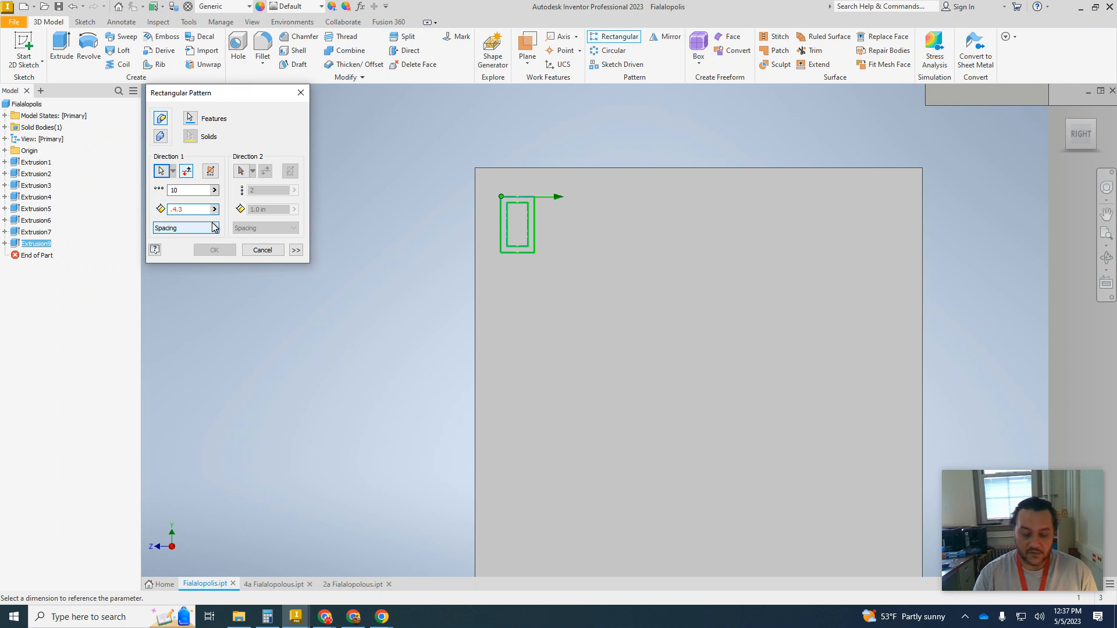
pyautogui.press('BackSpace')
pyautogui.press('BackSpace')
pyautogui.write('.')
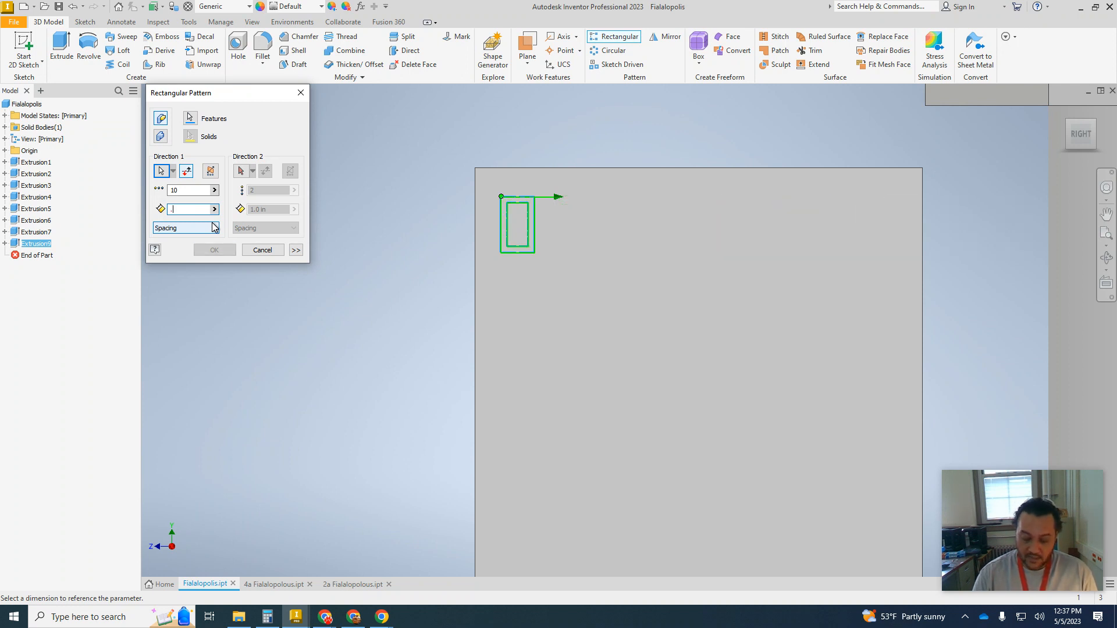
pyautogui.write('3')
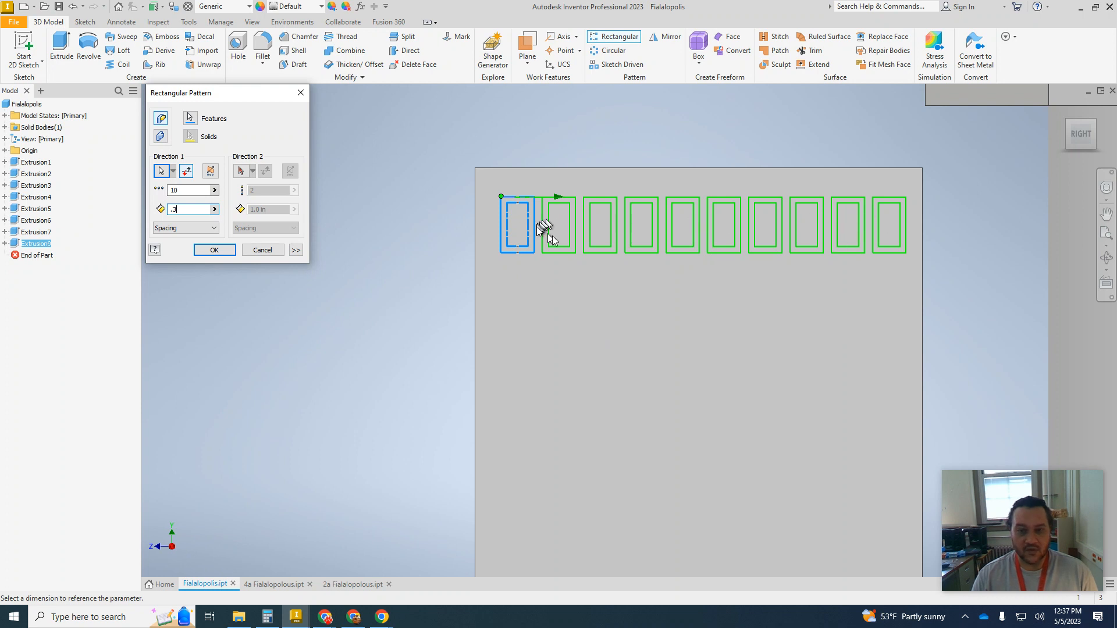
# Set the pattern's second direction along the original frame's vertical outer edge, running down the box face.
pyautogui.scroll(-2, 584, 316)
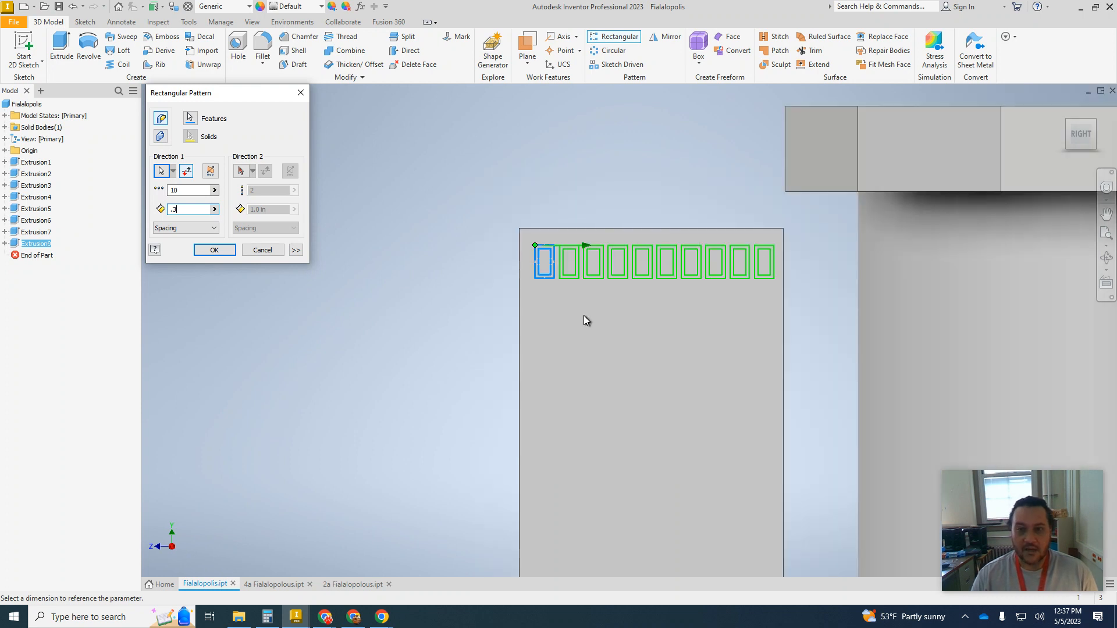
pyautogui.scroll(3, 584, 315)
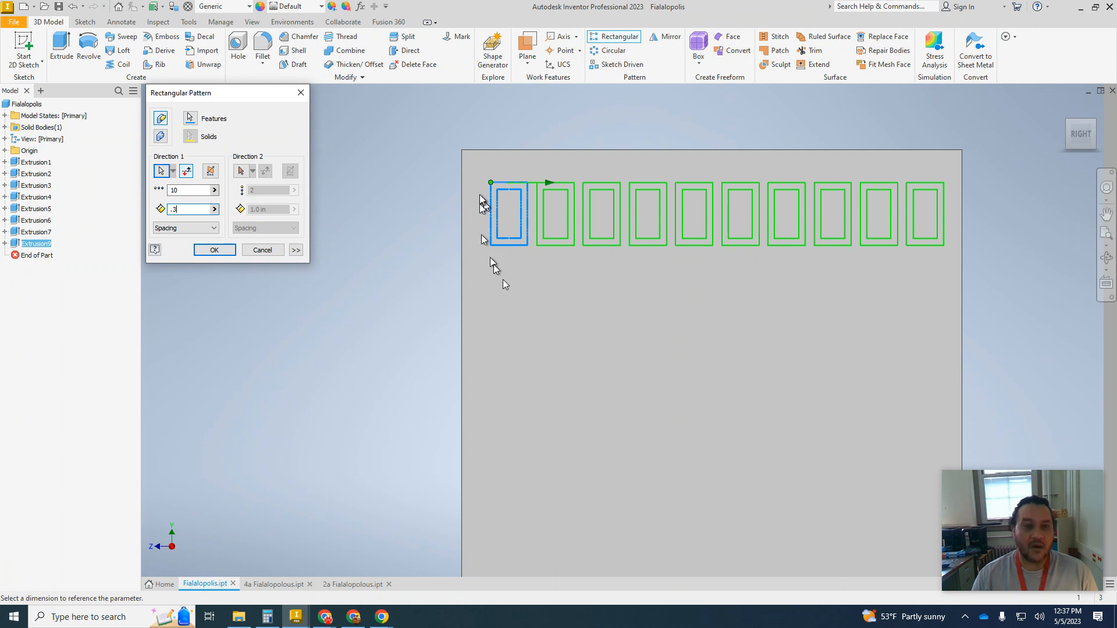
pyautogui.moveTo(593, 356); pyautogui.dragTo(540, 227, button='middle')
pyautogui.scroll(-2, 540, 233)
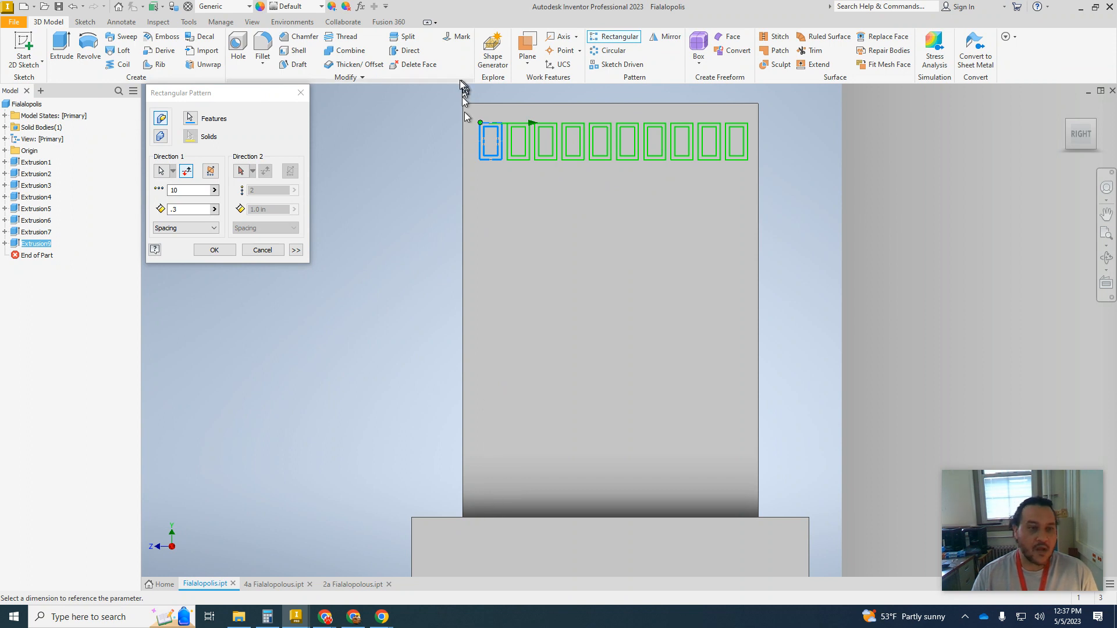
pyautogui.click(241, 170)
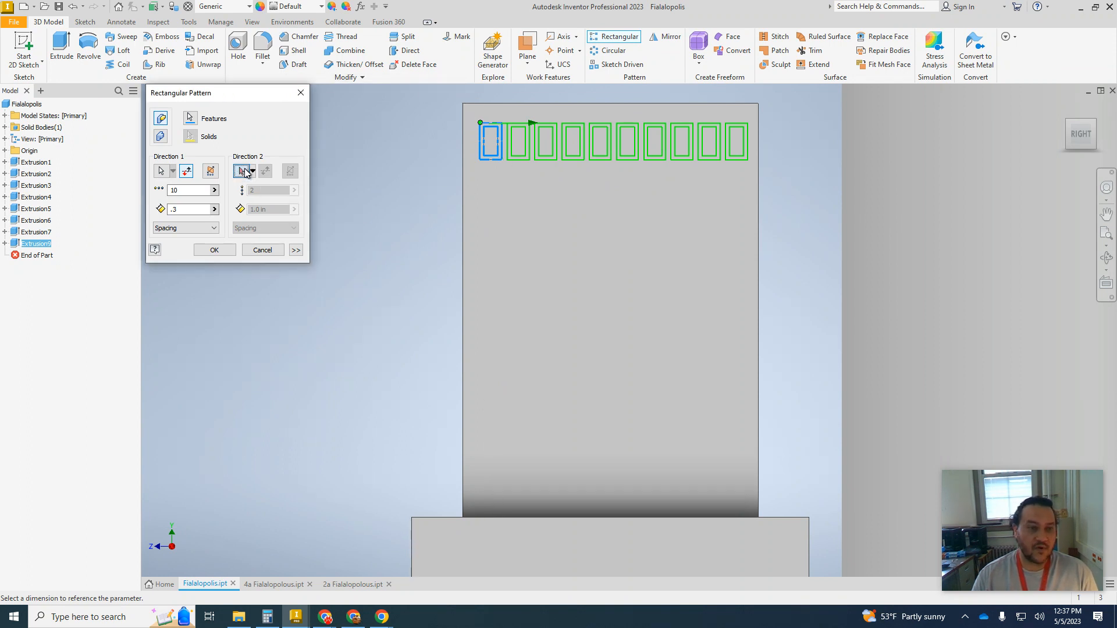
pyautogui.click(479, 136)
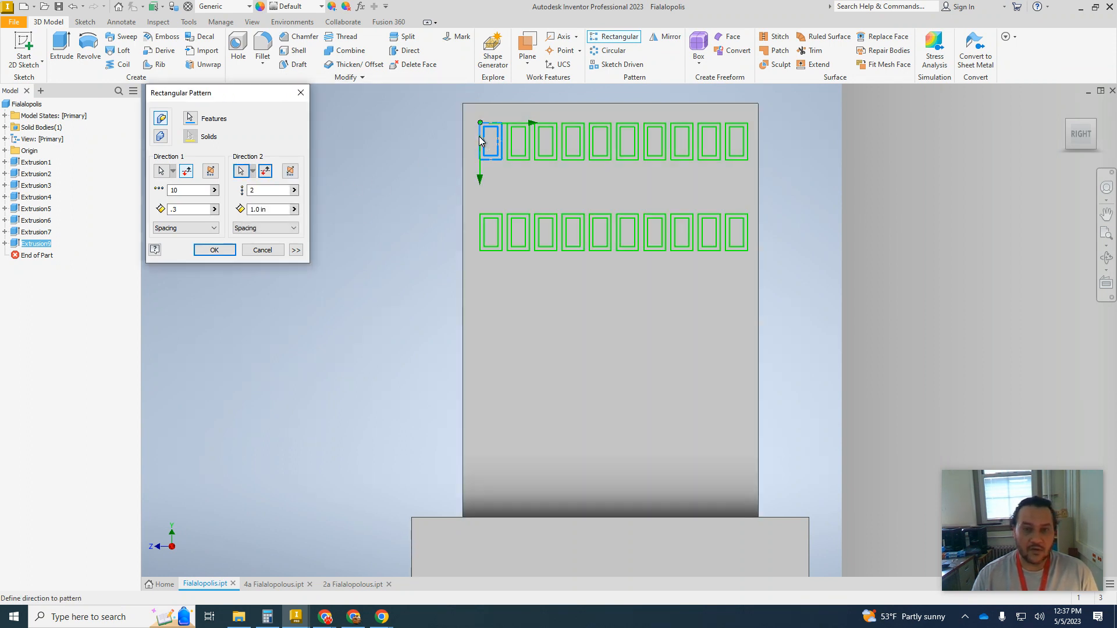
# Set the pattern's second direction to 12 rows spaced 0.4 in apart.
pyautogui.click(268, 190)
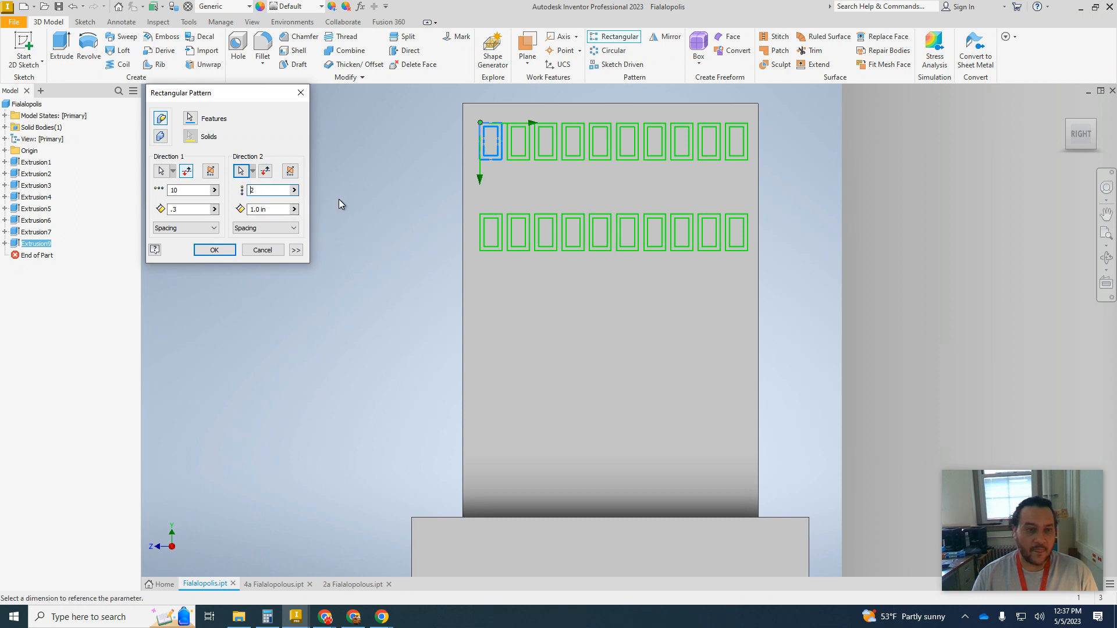
pyautogui.write('1')
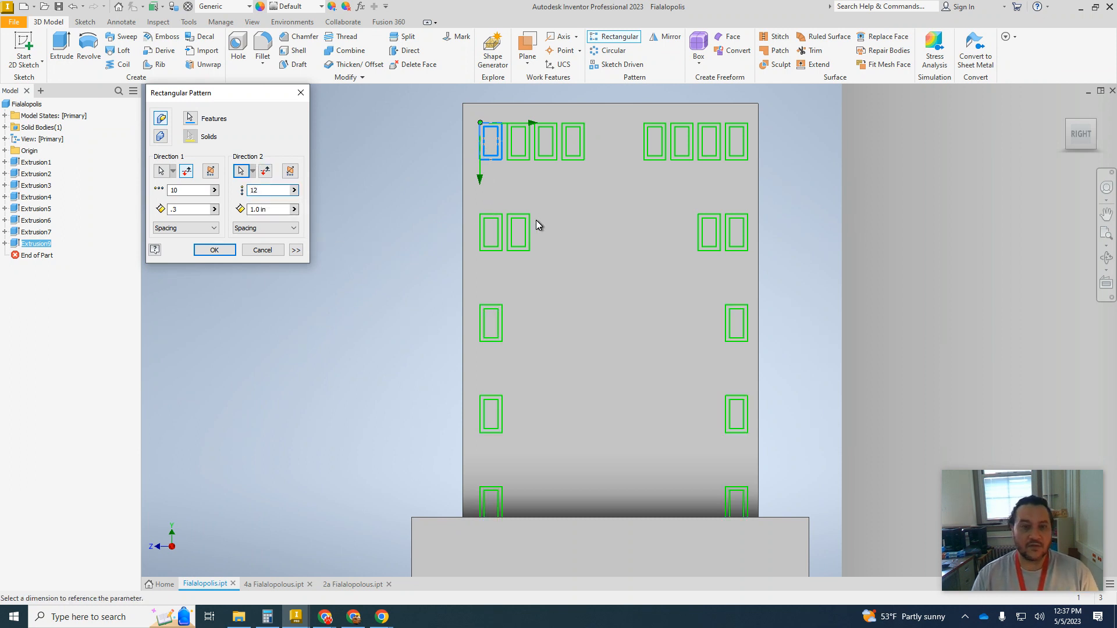
pyautogui.press('Tab')
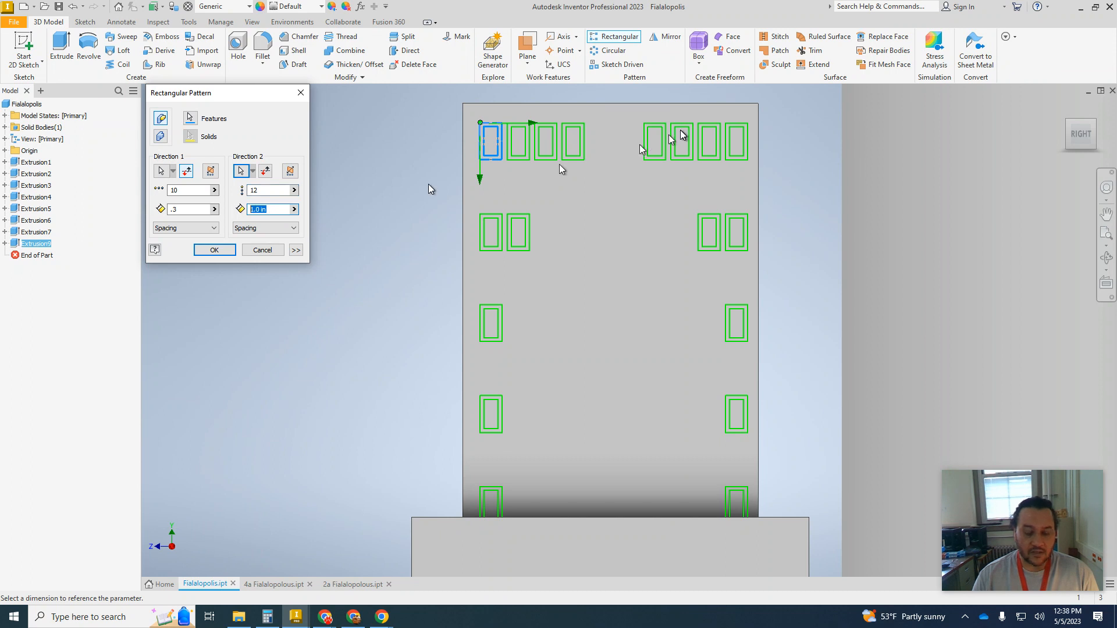
pyautogui.write('.')
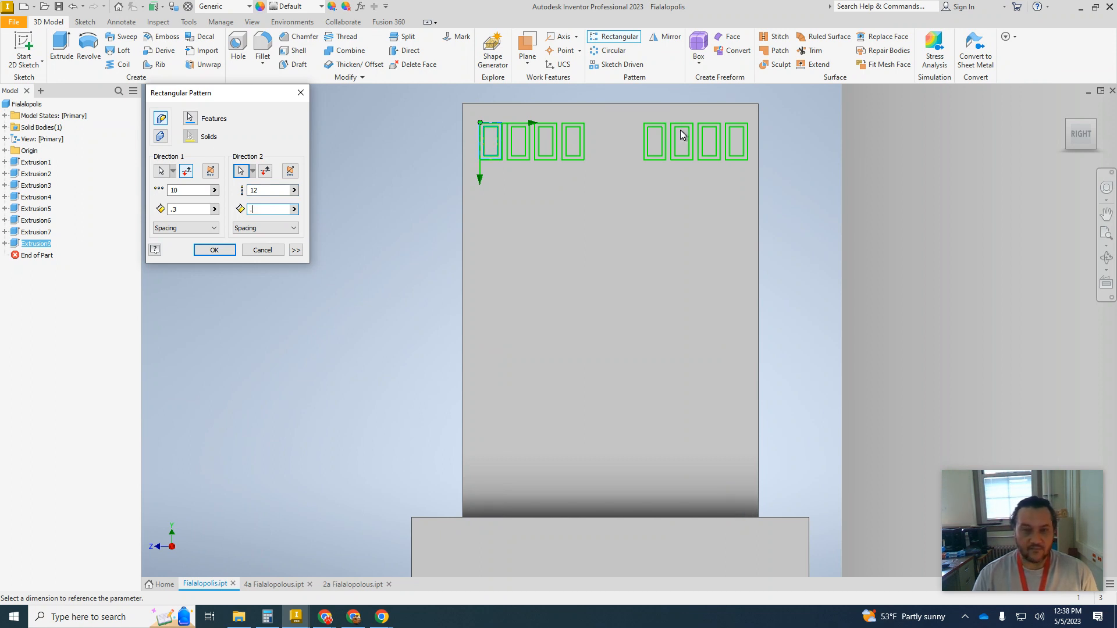
pyautogui.write('4')
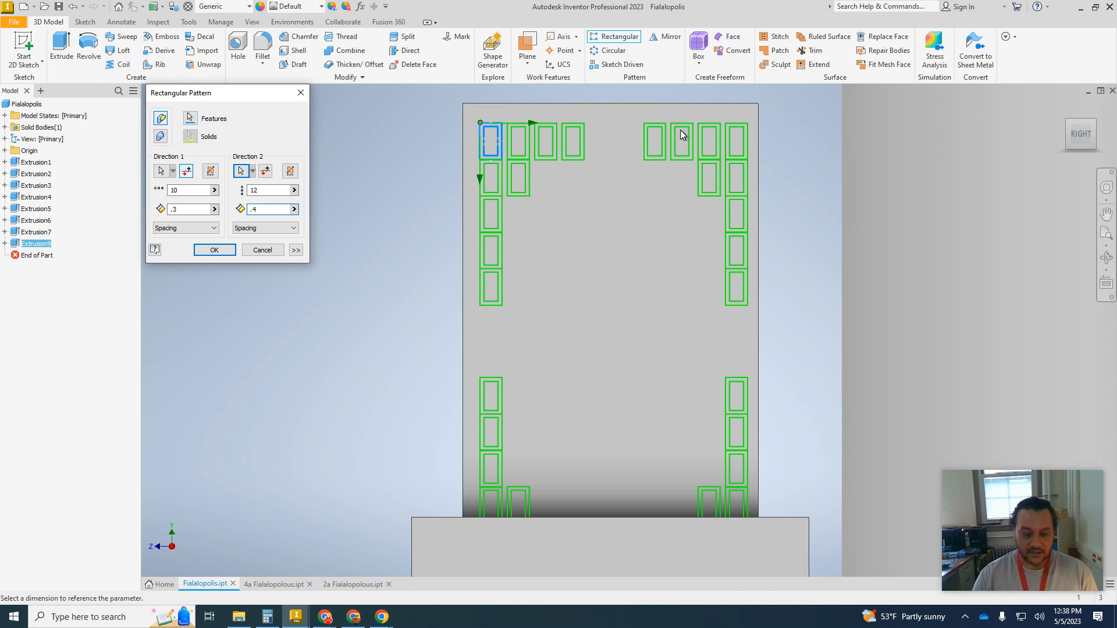
# Try second-direction row spacings of 0.39, 0.3 and 0.35 in for the window pattern.
pyautogui.press('BackSpace')
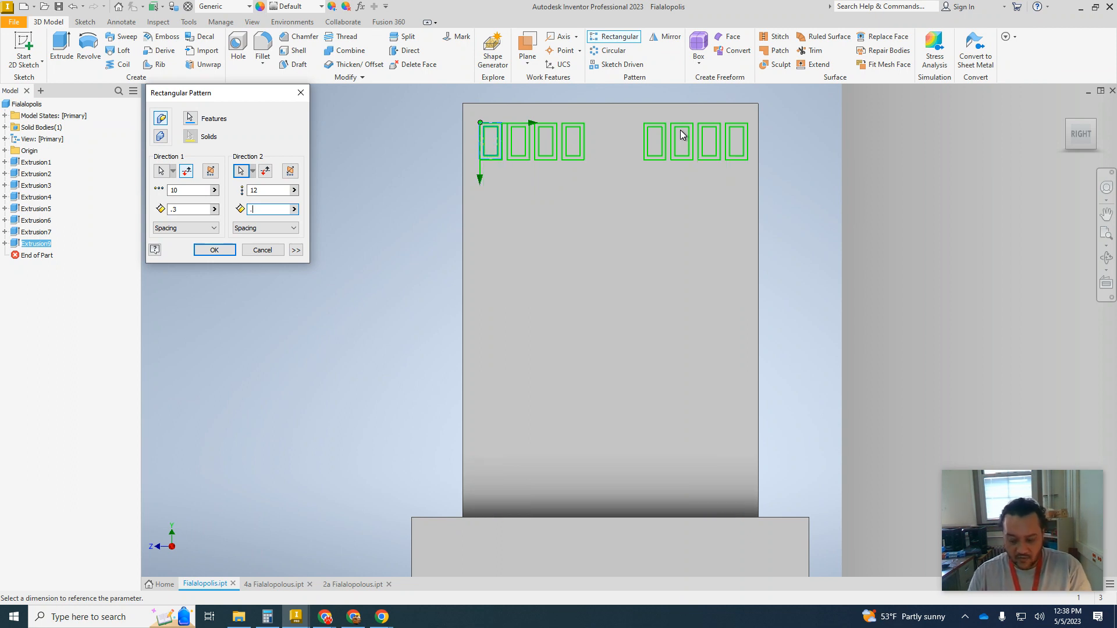
pyautogui.write('39')
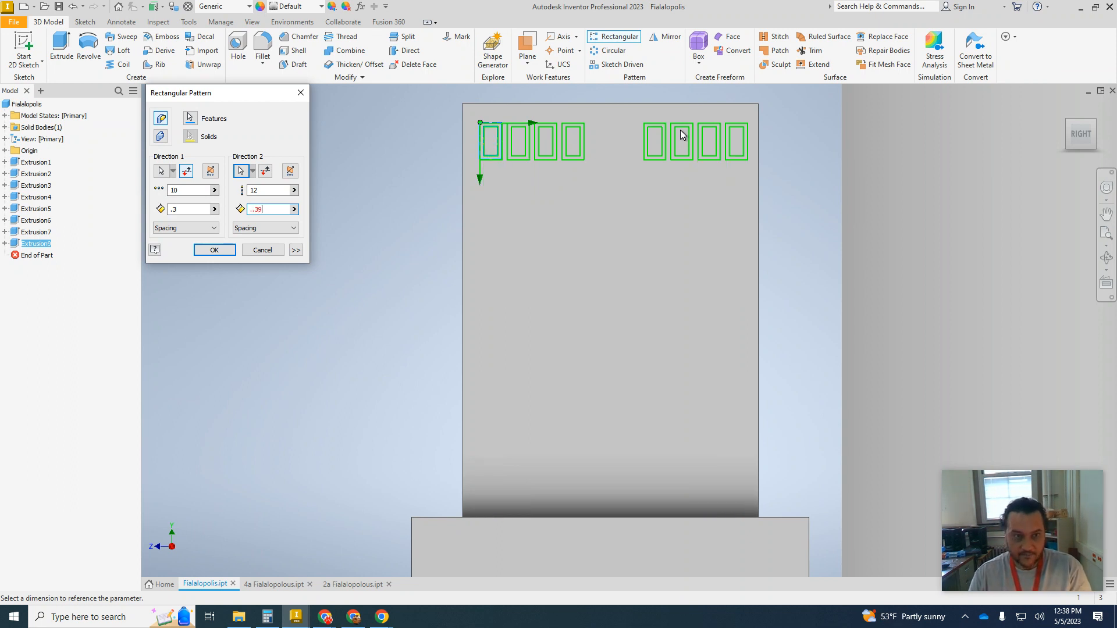
pyautogui.press('BackSpace')
pyautogui.press('BackSpace')
pyautogui.write('39')
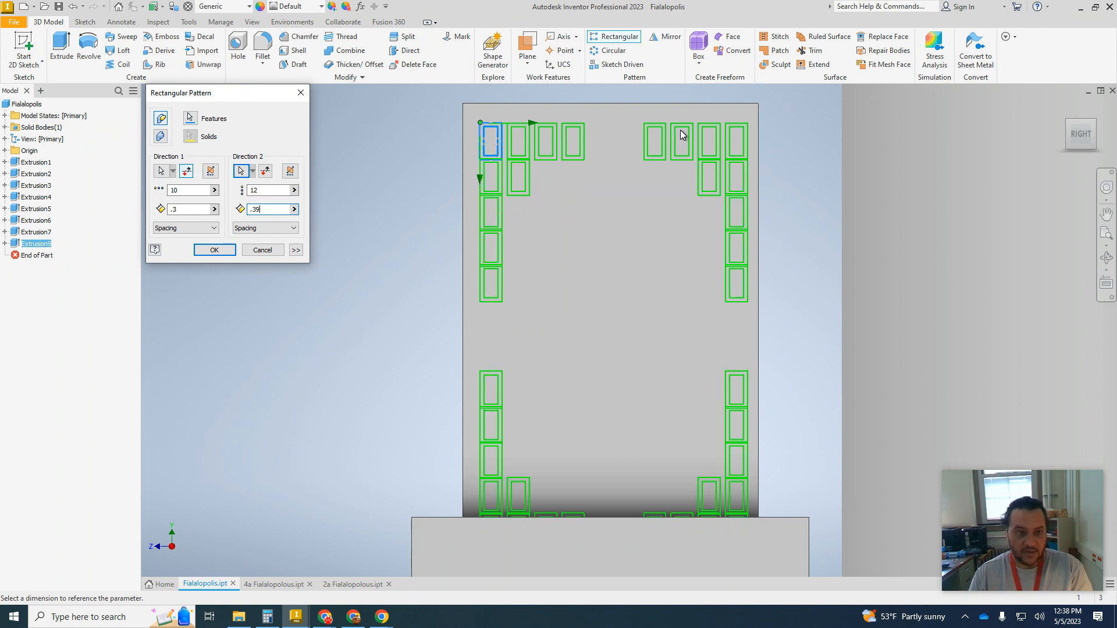
pyautogui.press('BackSpace')
pyautogui.press('BackSpace')
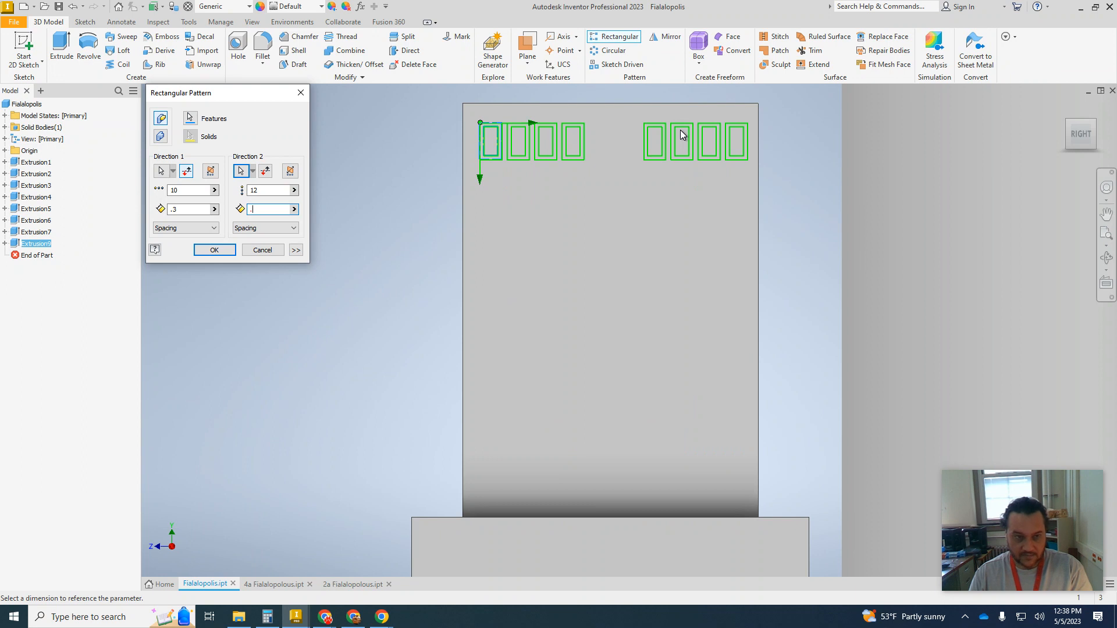
pyautogui.write('3')
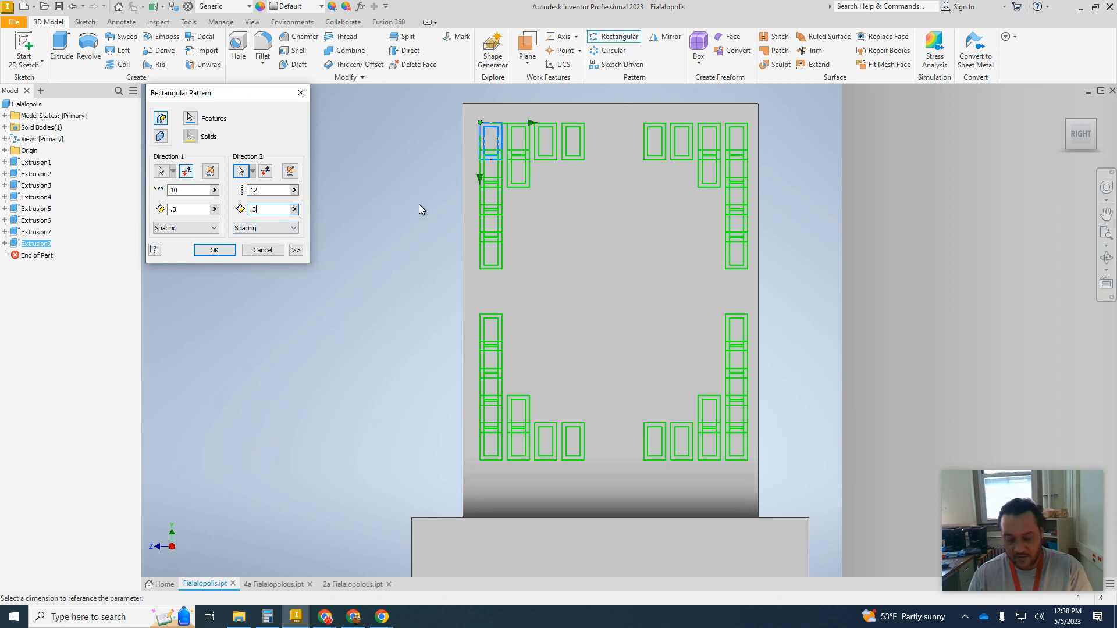
pyautogui.write('5')
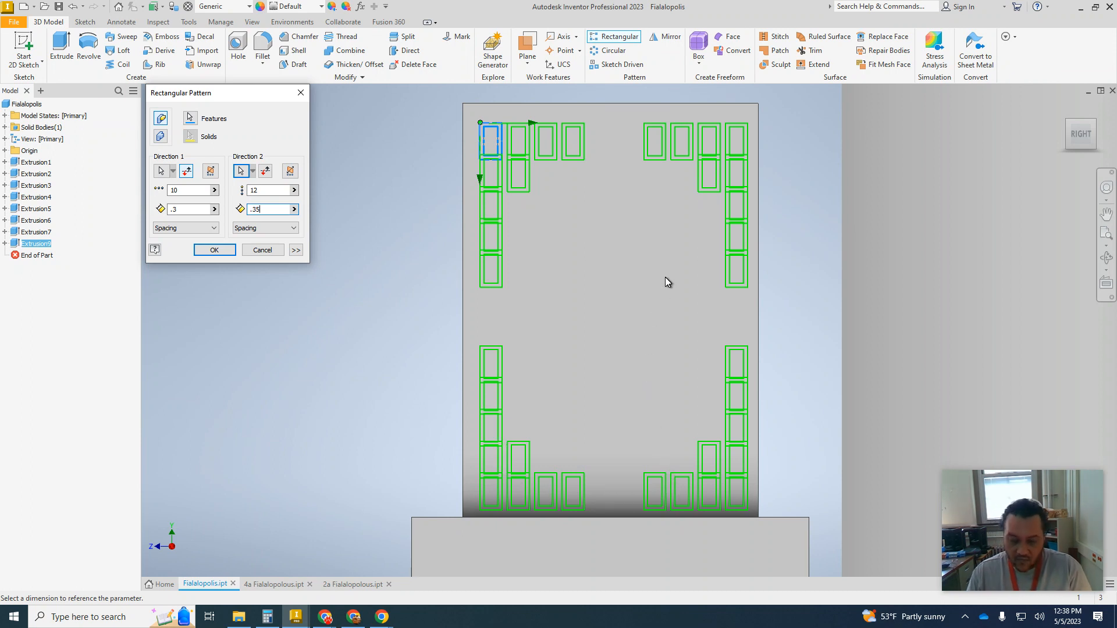
# Try further row spacings of 0.33, 0.32, 0.31, 0.38 and 0.39 in for the second direction.
pyautogui.press('BackSpace')
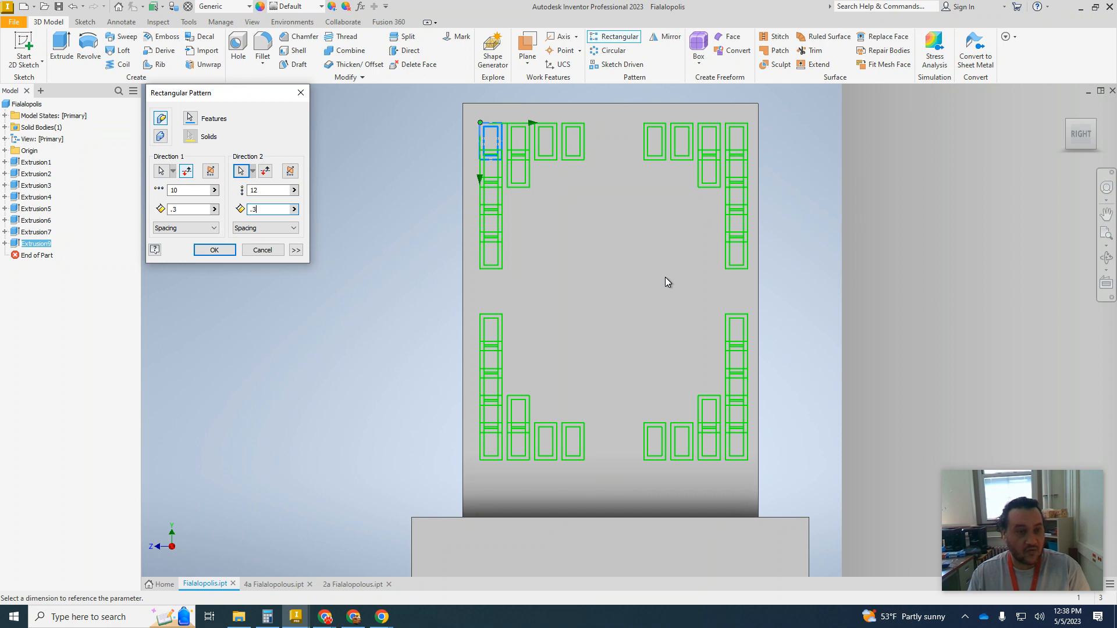
pyautogui.write('3')
pyautogui.press('BackSpace')
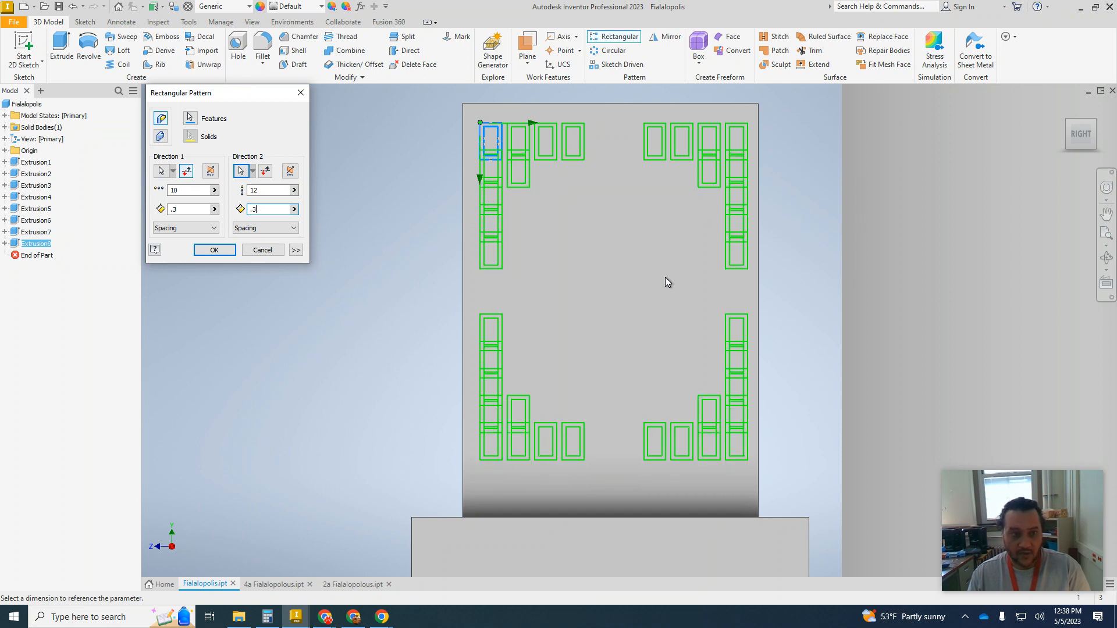
pyautogui.write('2')
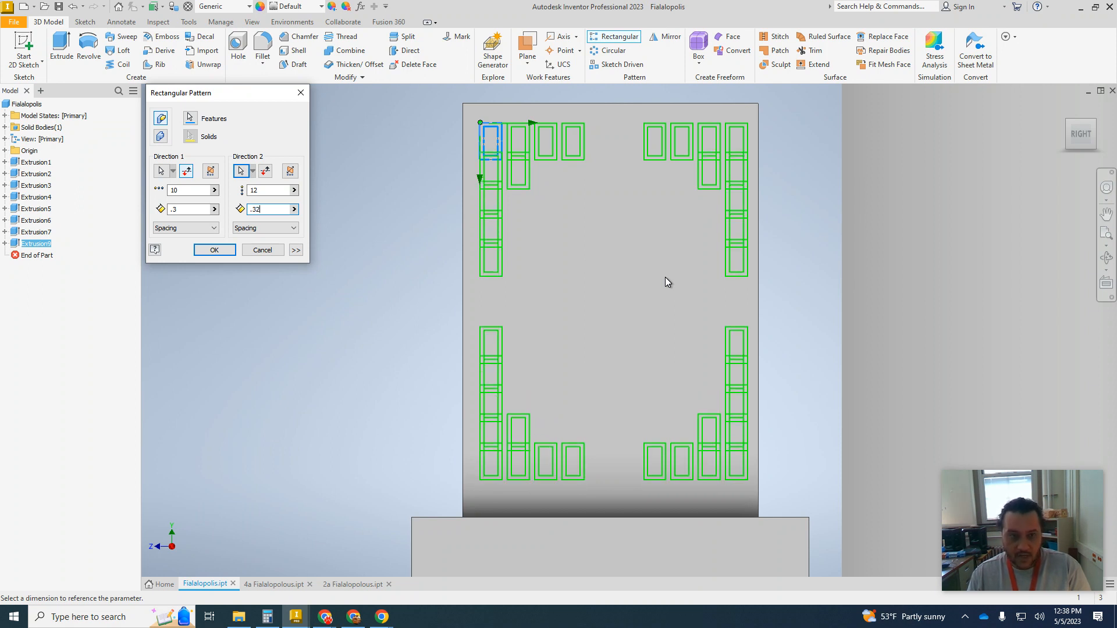
pyautogui.press('BackSpace')
pyautogui.write('1')
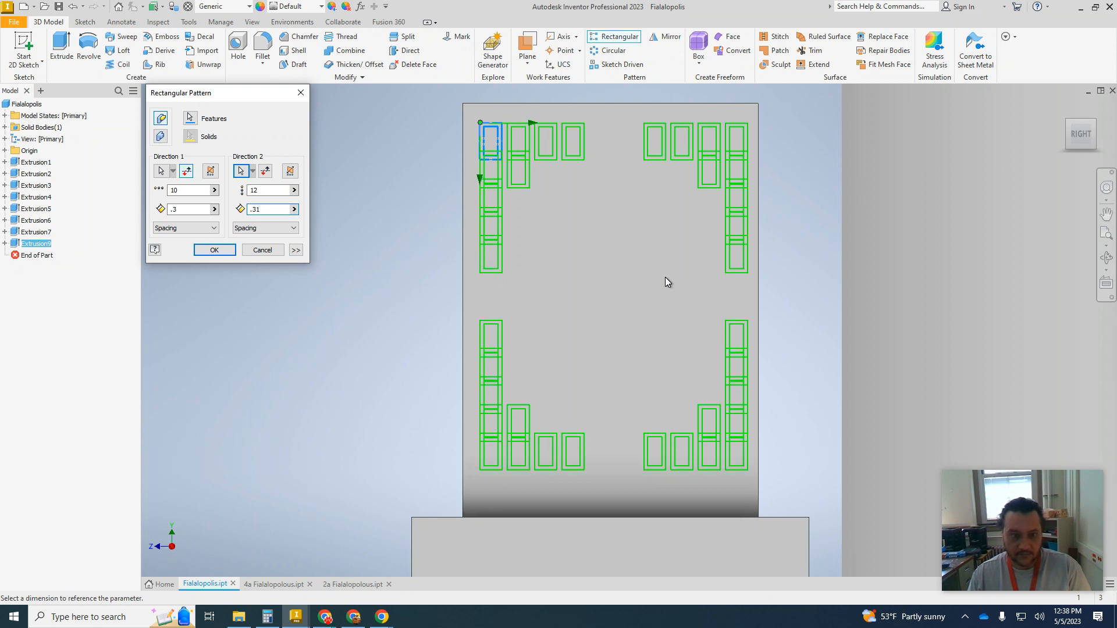
pyautogui.press('BackSpace')
pyautogui.write('8')
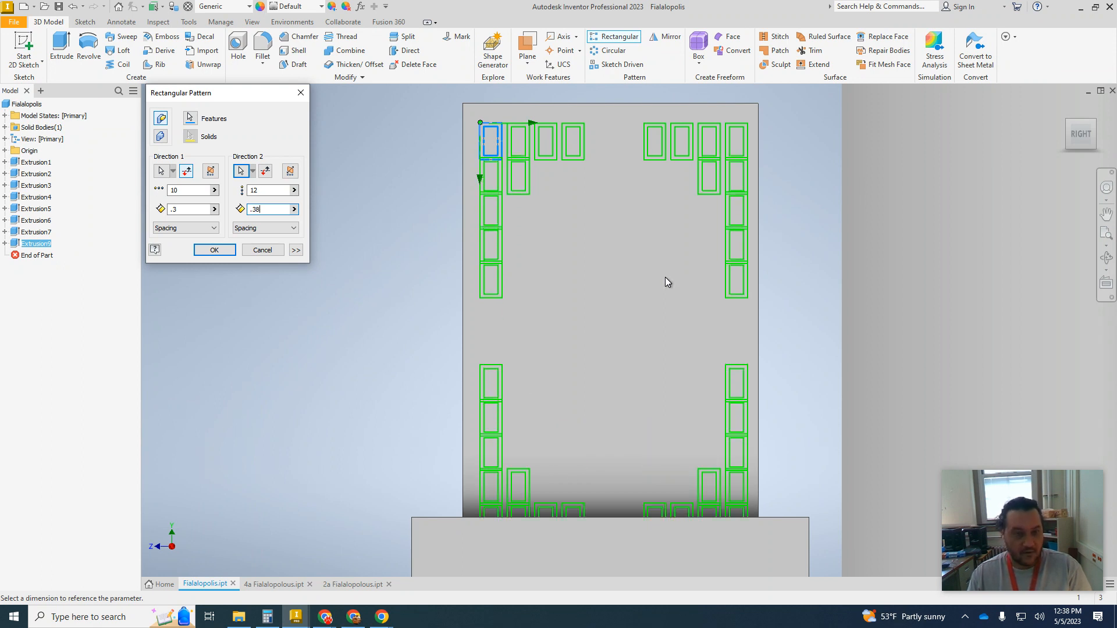
pyautogui.press('BackSpace')
pyautogui.write('9')
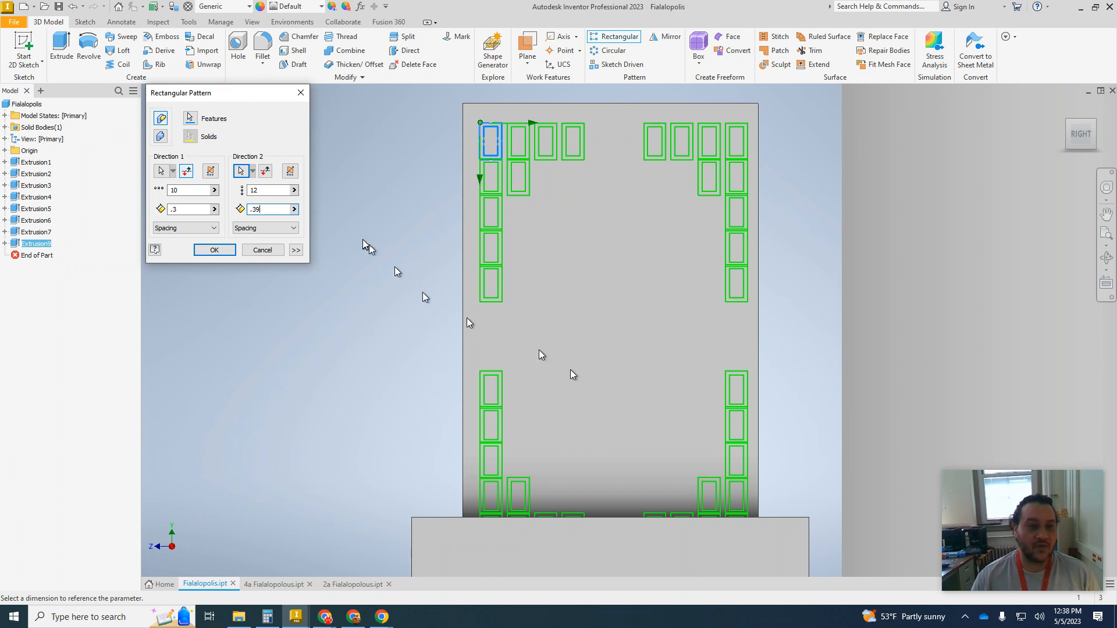
# Set the second direction to 11 rows, trying a 0.38 in spacing before settling on 0.4 in.
pyautogui.click(266, 189)
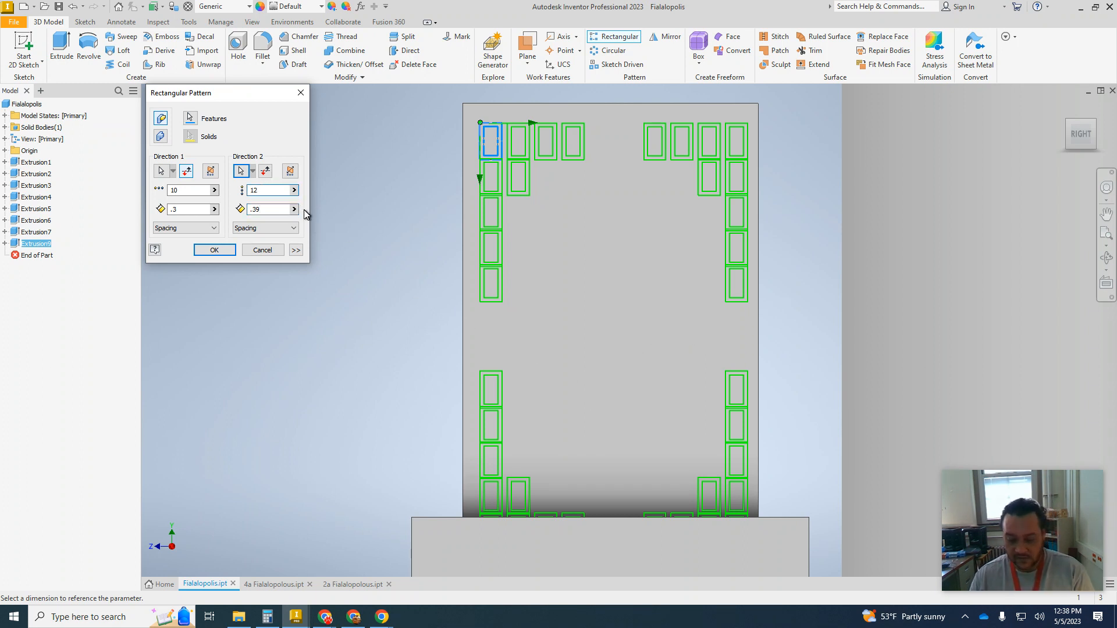
pyautogui.press('BackSpace')
pyautogui.write('1')
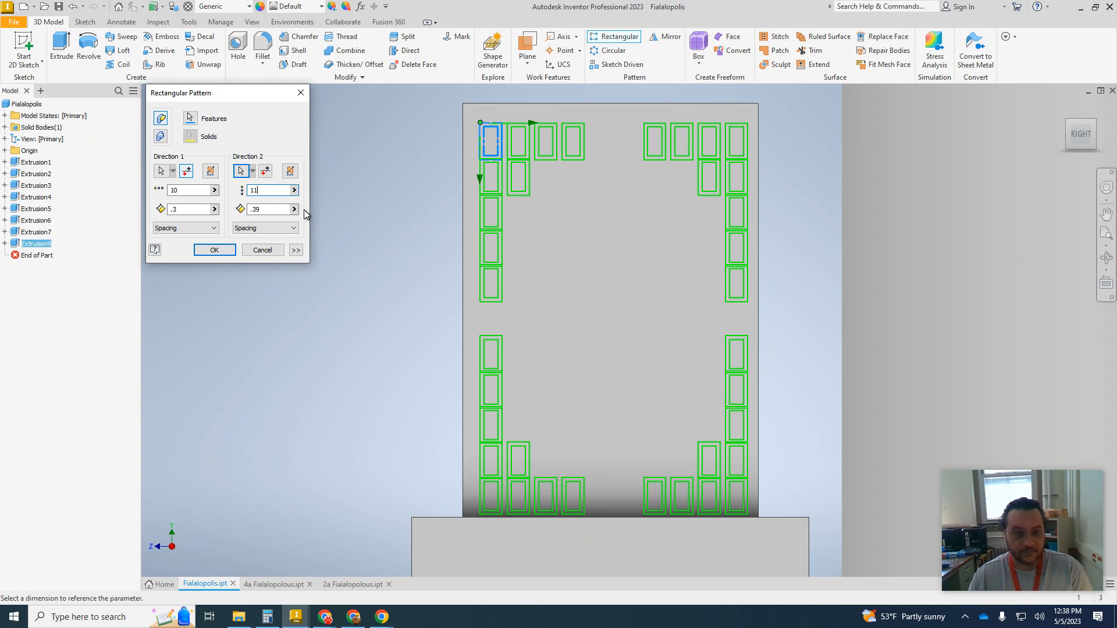
pyautogui.press('Tab')
pyautogui.press('BackSpace')
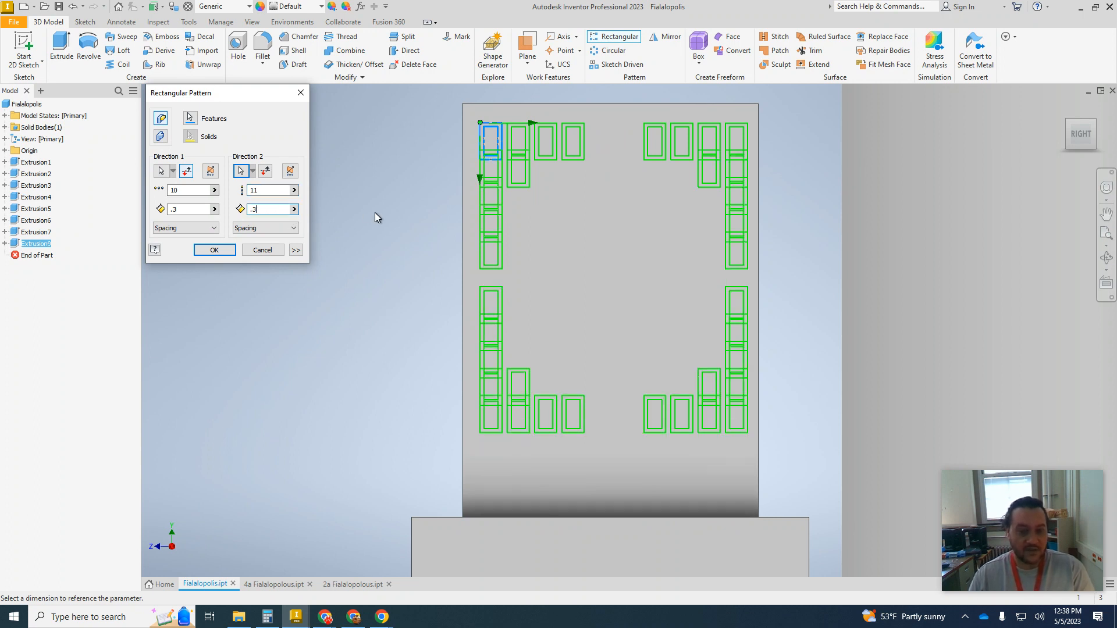
pyautogui.write('8')
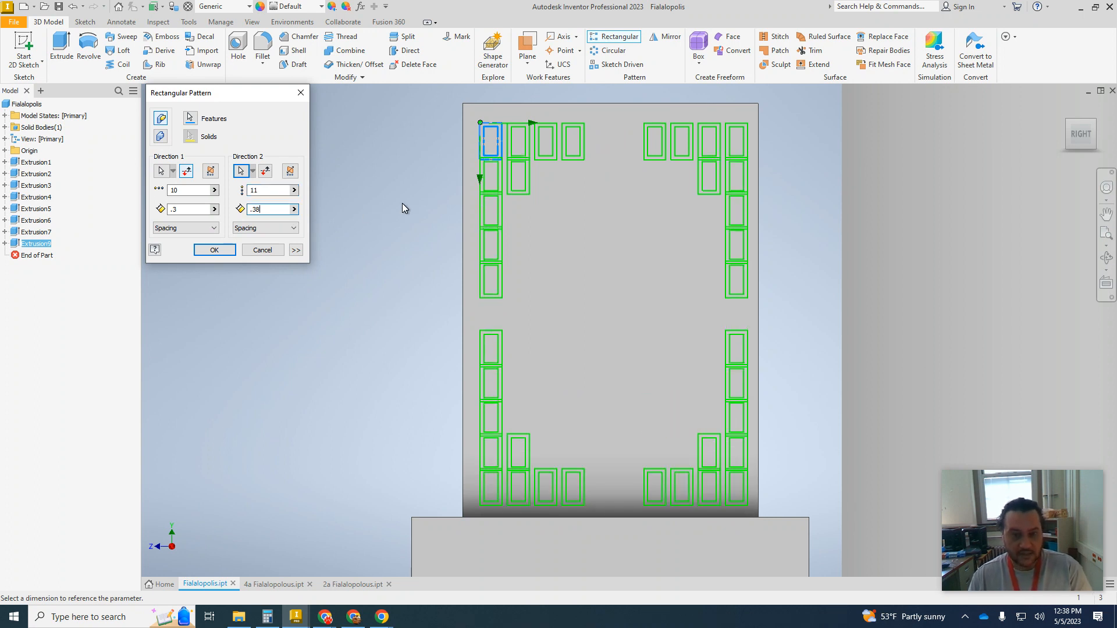
pyautogui.press('BackSpace')
pyautogui.press('BackSpace')
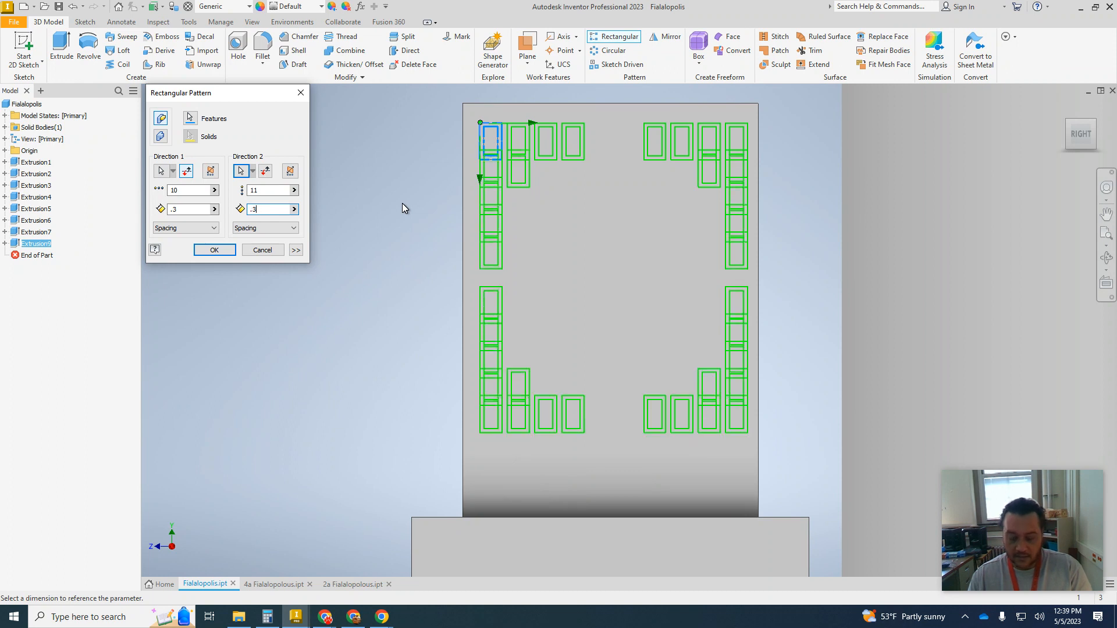
pyautogui.write('4')
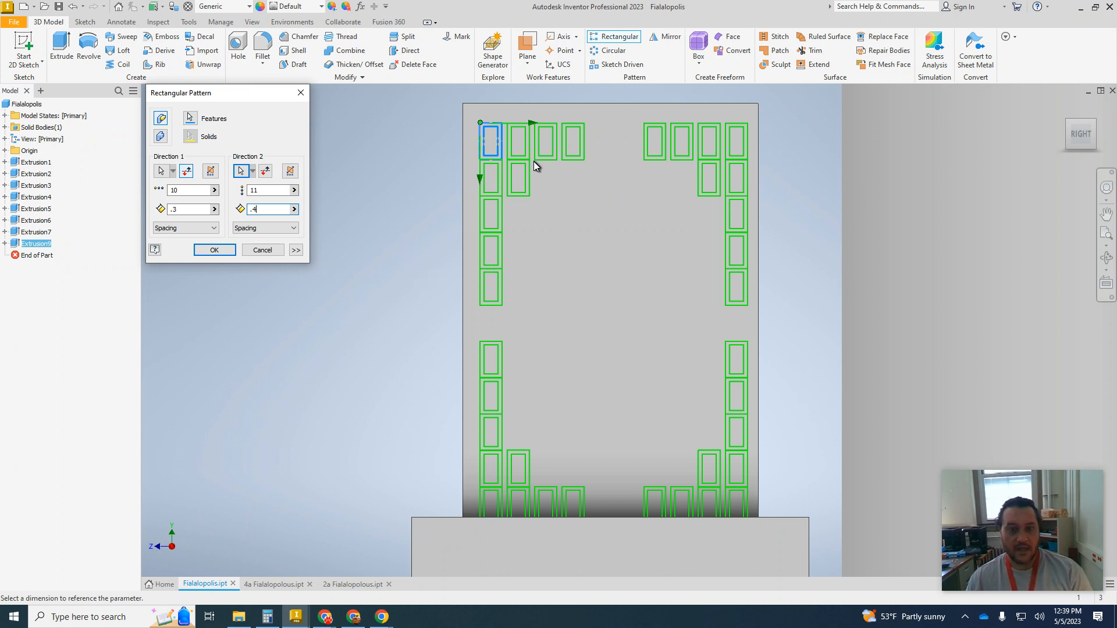
# Set the window pattern's second direction to 10 rows and check how the frames fit on the face.
pyautogui.scroll(-3, 529, 159)
pyautogui.scroll(10, 528, 163)
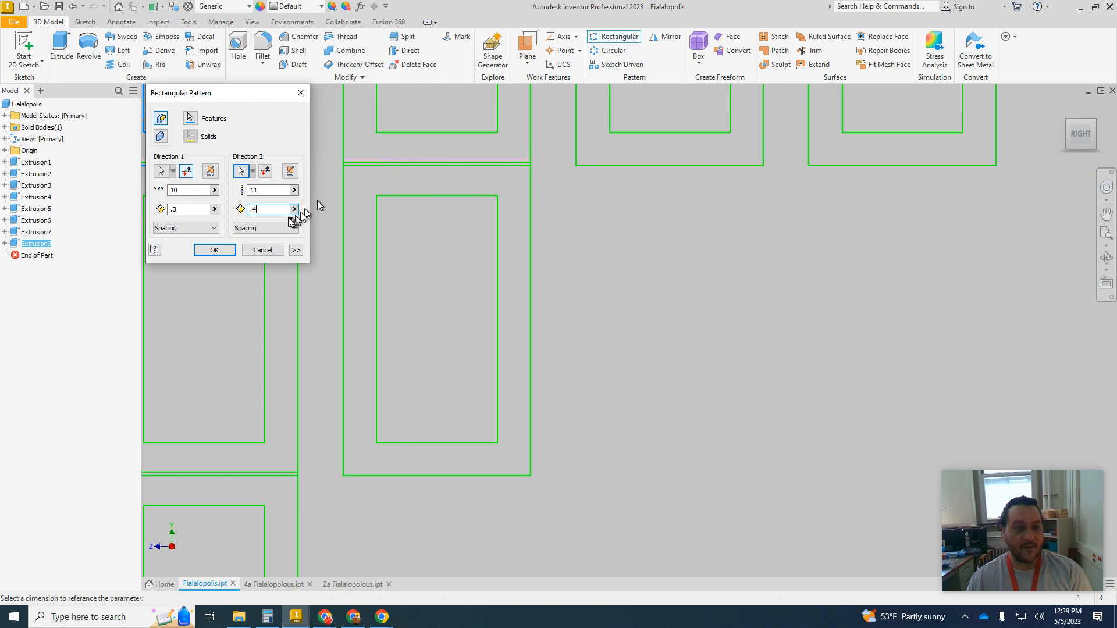
pyautogui.doubleClick(254, 190)
pyautogui.write('10')
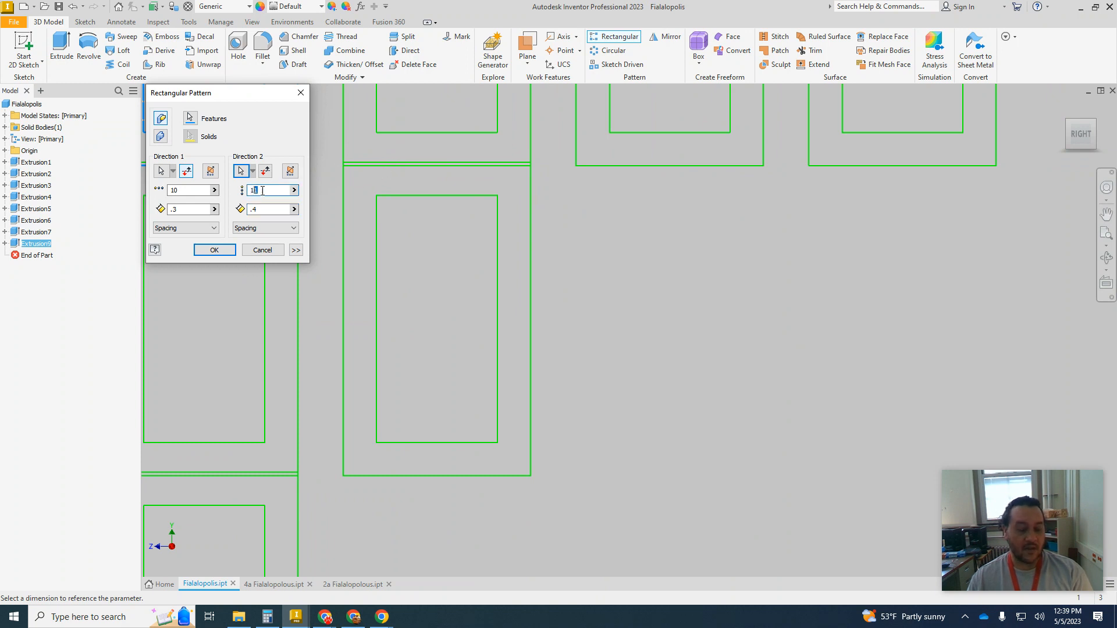
pyautogui.scroll(-2, 525, 305)
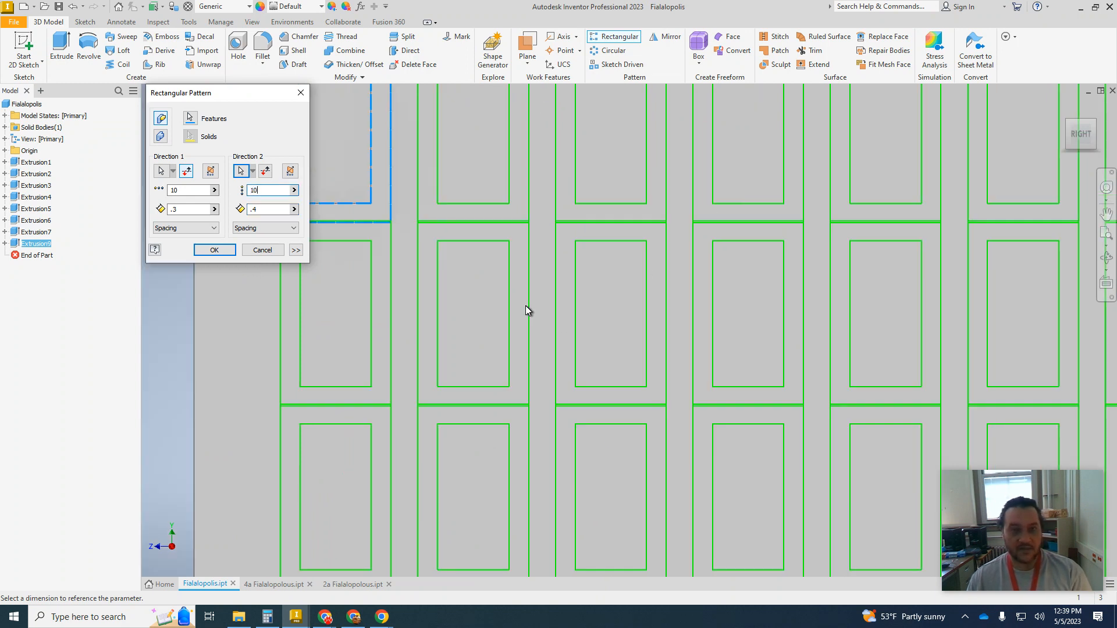
pyautogui.scroll(-2, 428, 289)
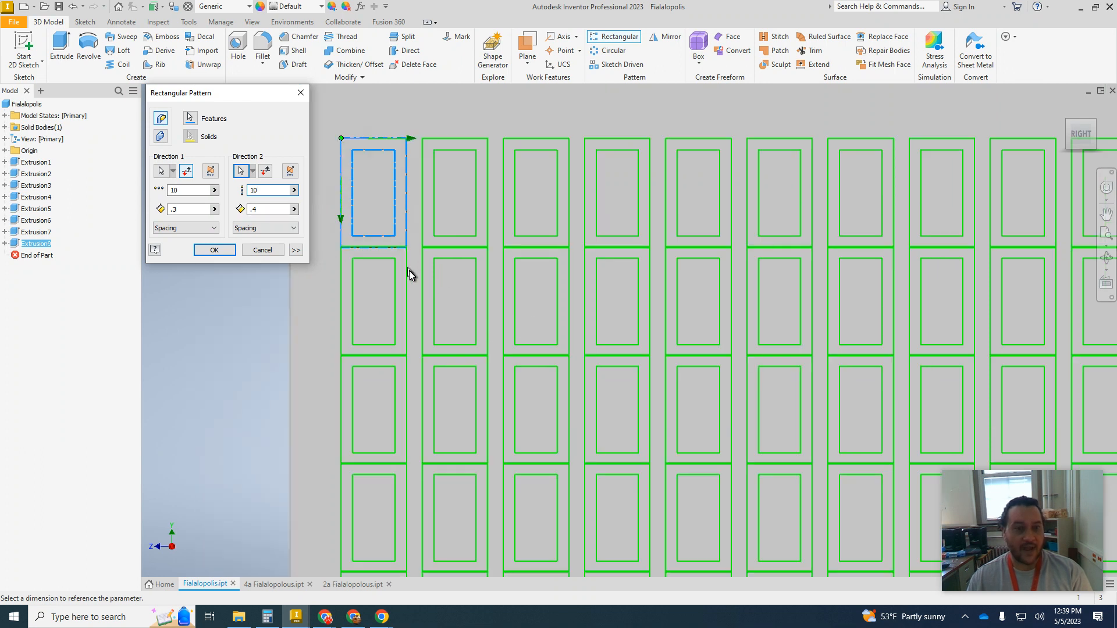
pyautogui.scroll(-2, 417, 294)
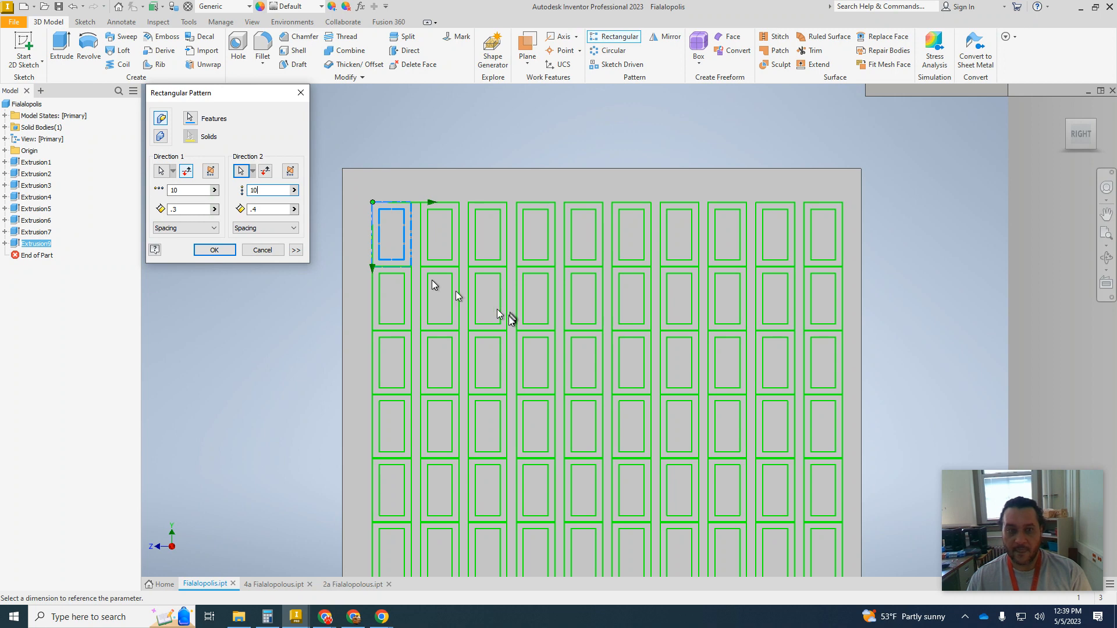
# Try second-direction row spacings of 0.41, 0.42 and 0.43 in for the window pattern.
pyautogui.click(270, 210)
pyautogui.scroll(5, 678, 270)
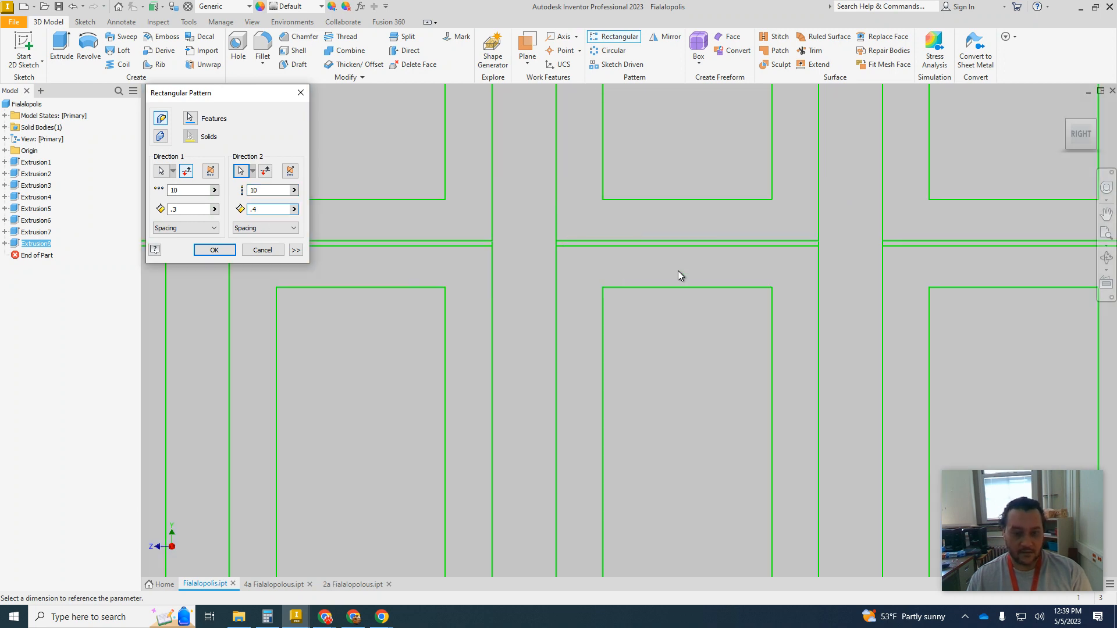
pyautogui.scroll(-6, 678, 270)
pyautogui.scroll(-4, 680, 279)
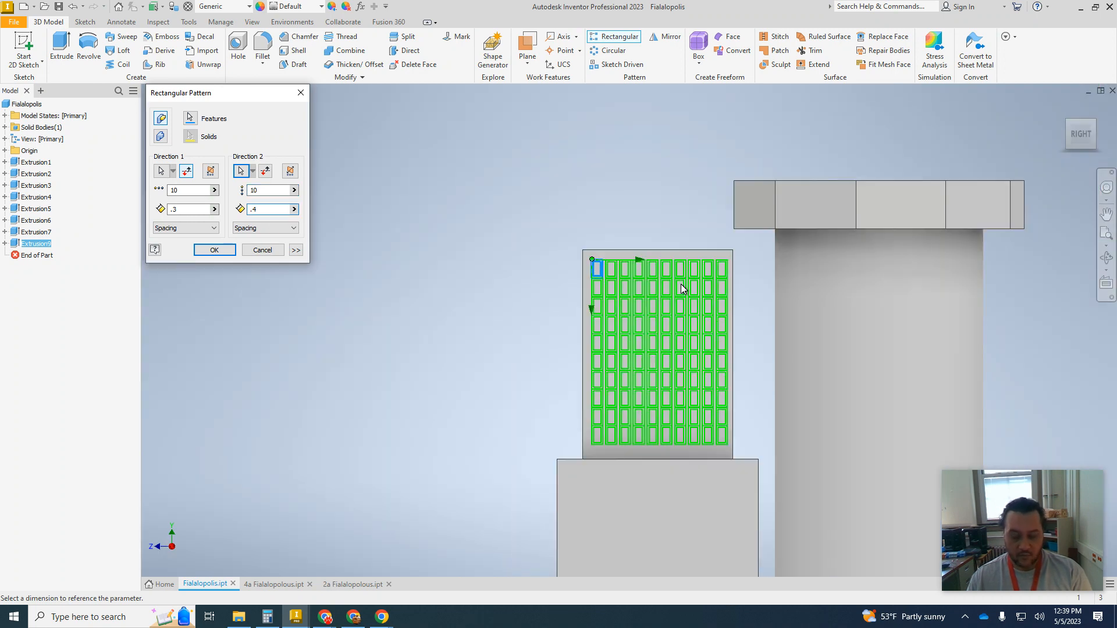
pyautogui.write('1')
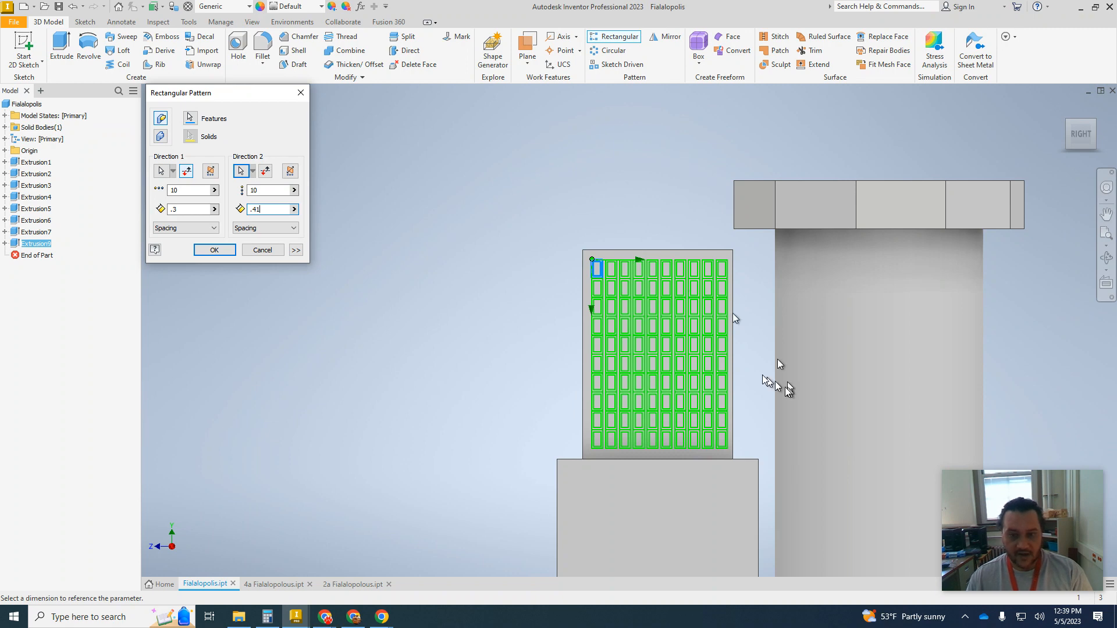
pyautogui.scroll(3, 697, 356)
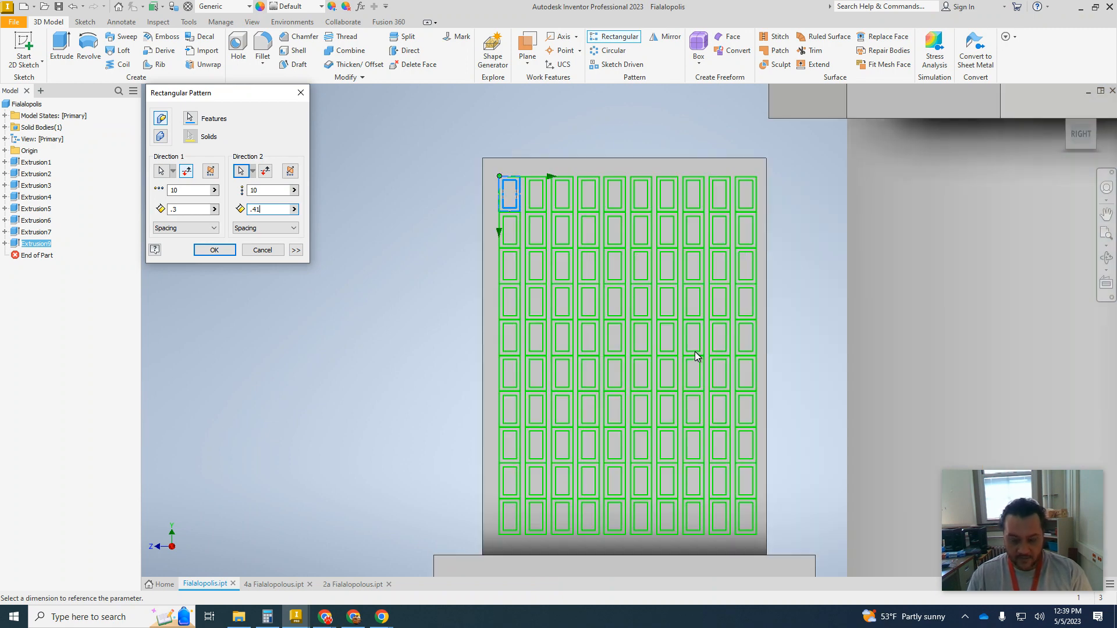
pyautogui.press('BackSpace')
pyautogui.write('2')
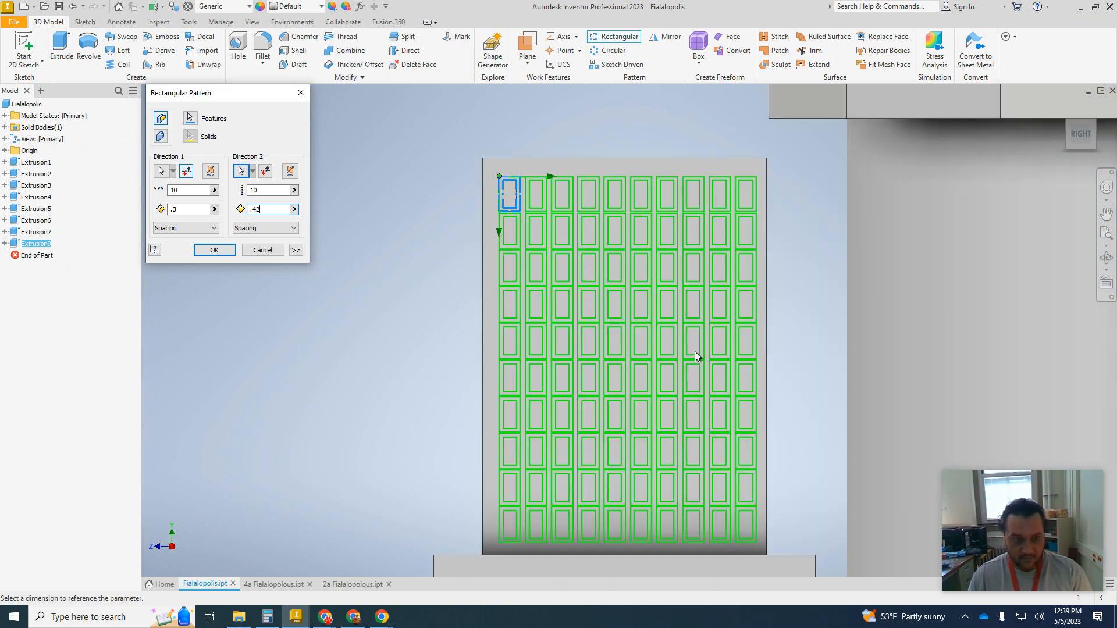
pyautogui.press('BackSpace')
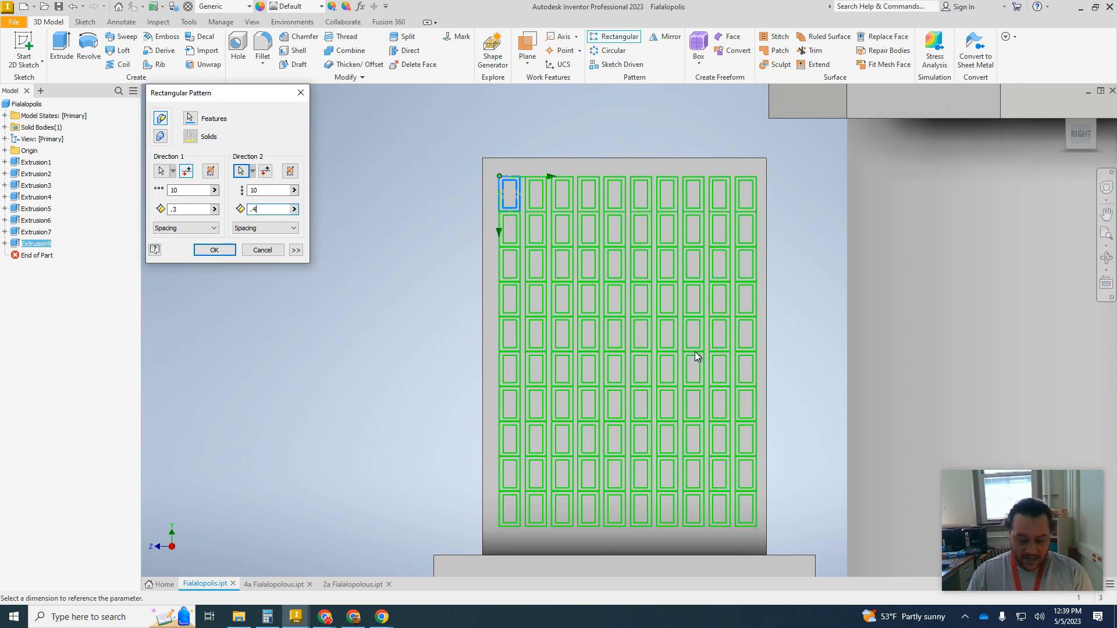
pyautogui.write('3')
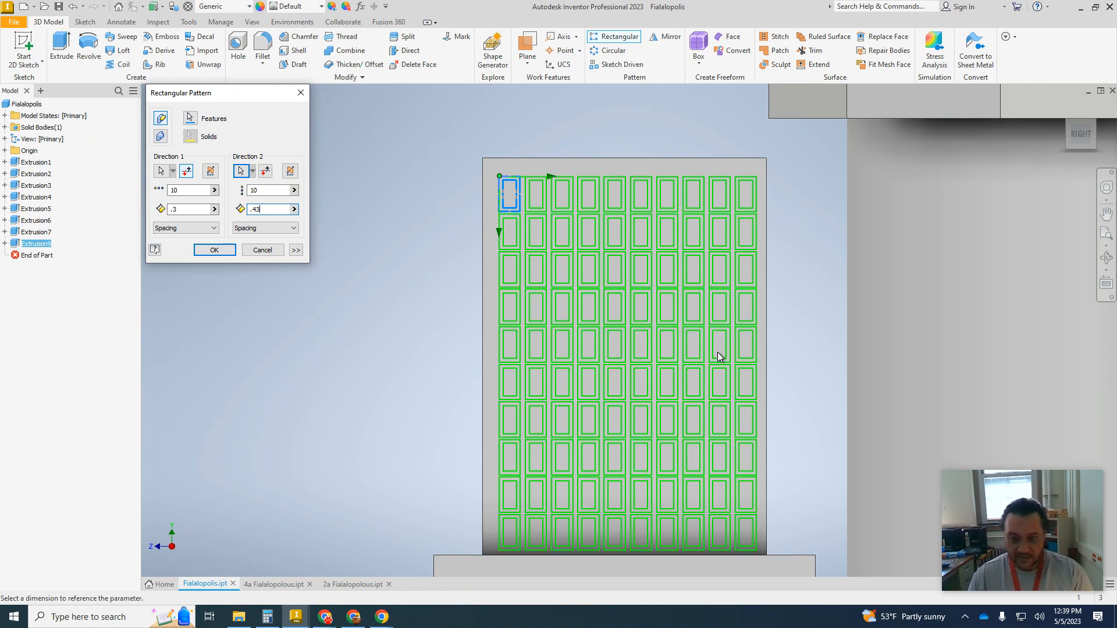
# Set the second-direction row spacing to 0.44 in and create the rectangular pattern of window frames.
pyautogui.press('BackSpace')
pyautogui.write('4')
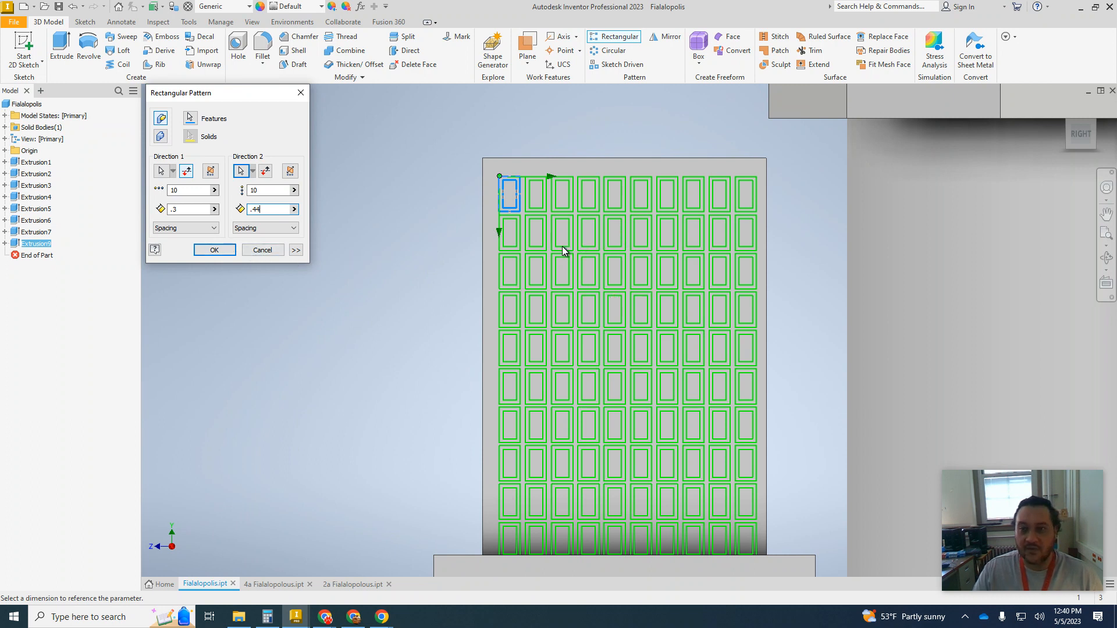
pyautogui.click(214, 250)
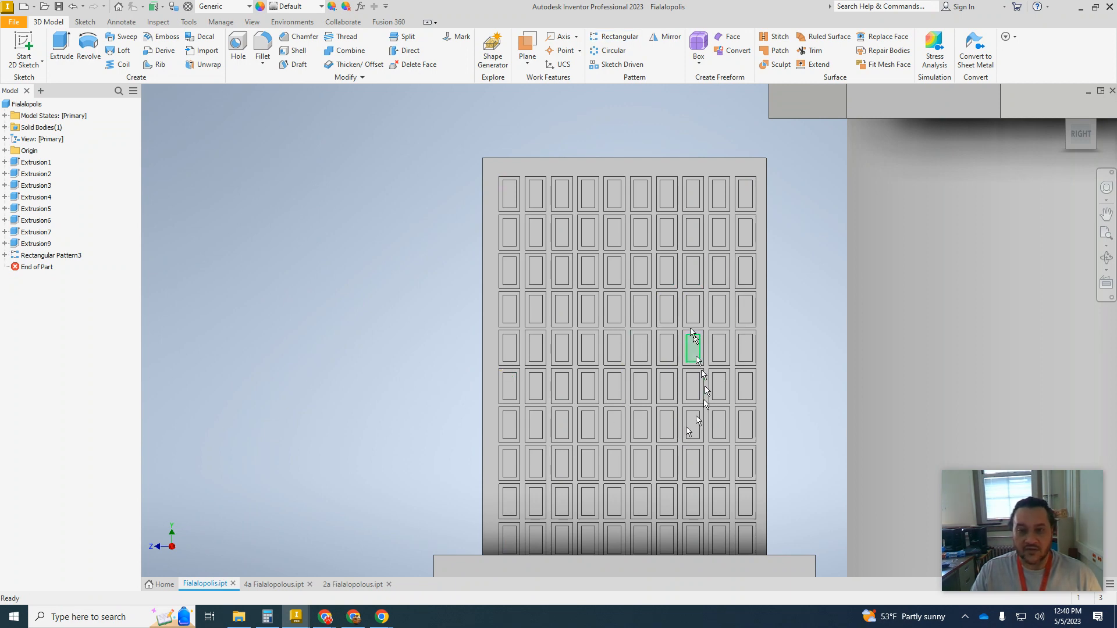
# Examine the patterned window face on the upper box in an isometric view of the whole city model.
pyautogui.scroll(-3, 608, 356)
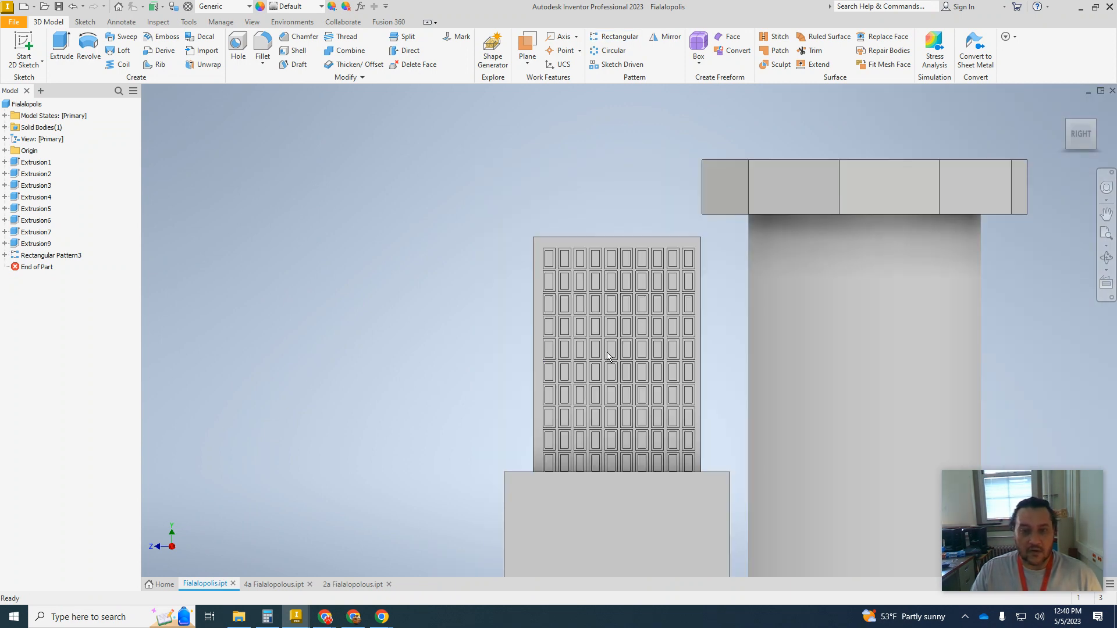
pyautogui.moveTo(627, 376)
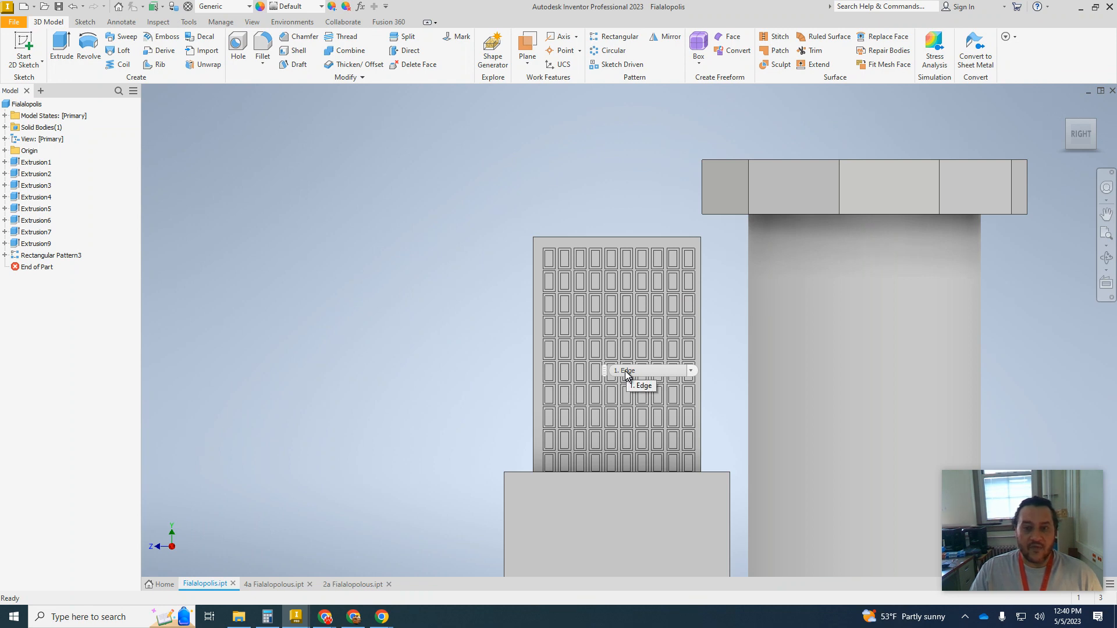
pyautogui.click(1068, 123)
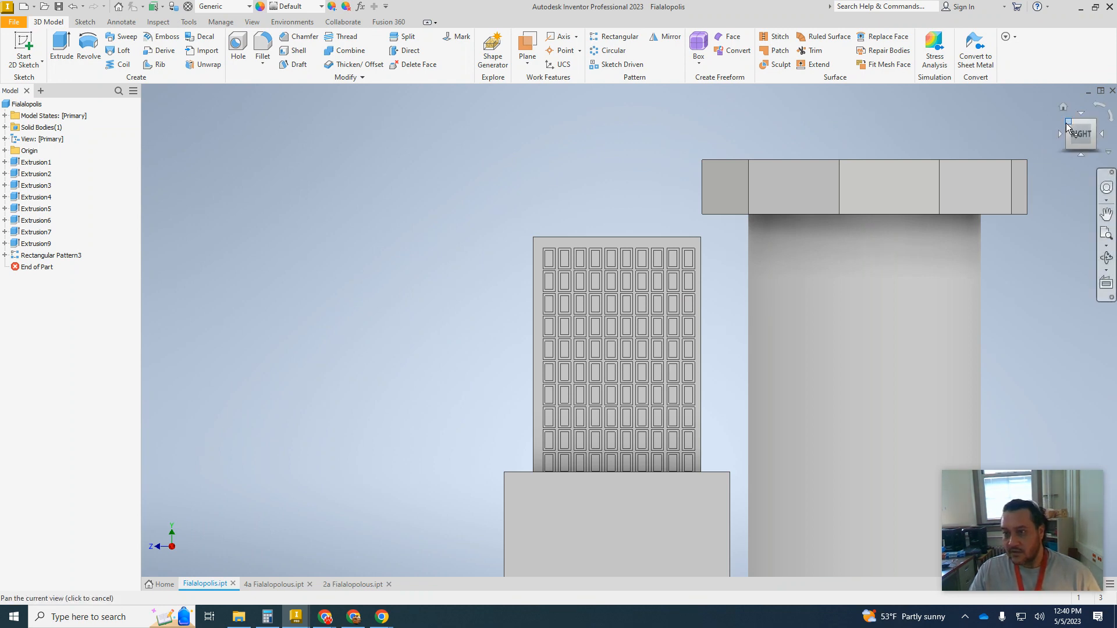
pyautogui.scroll(-6, 612, 284)
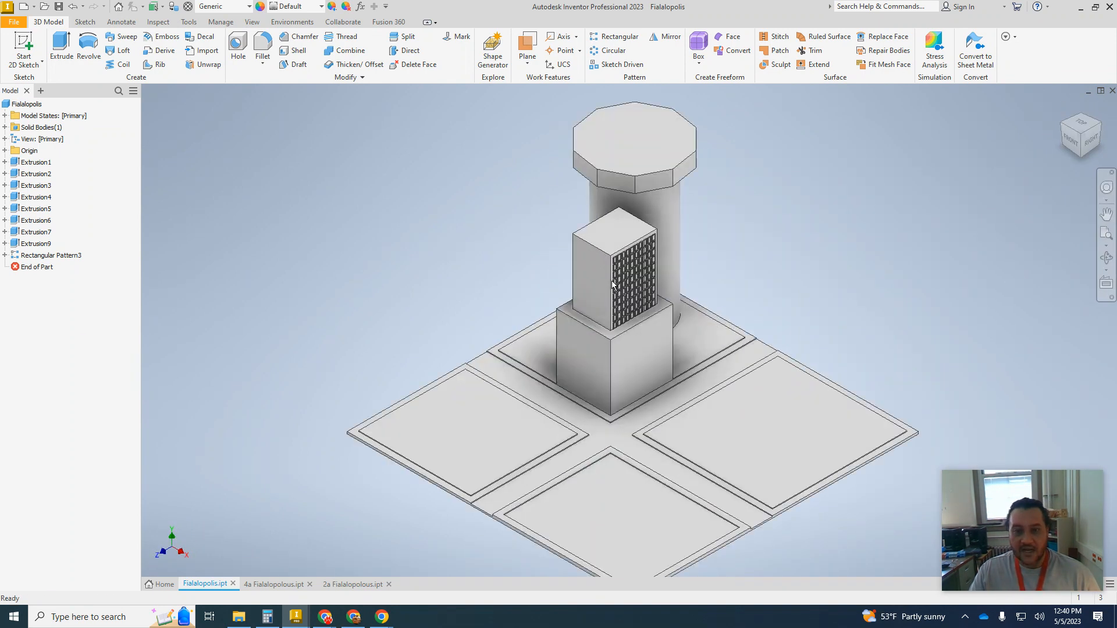